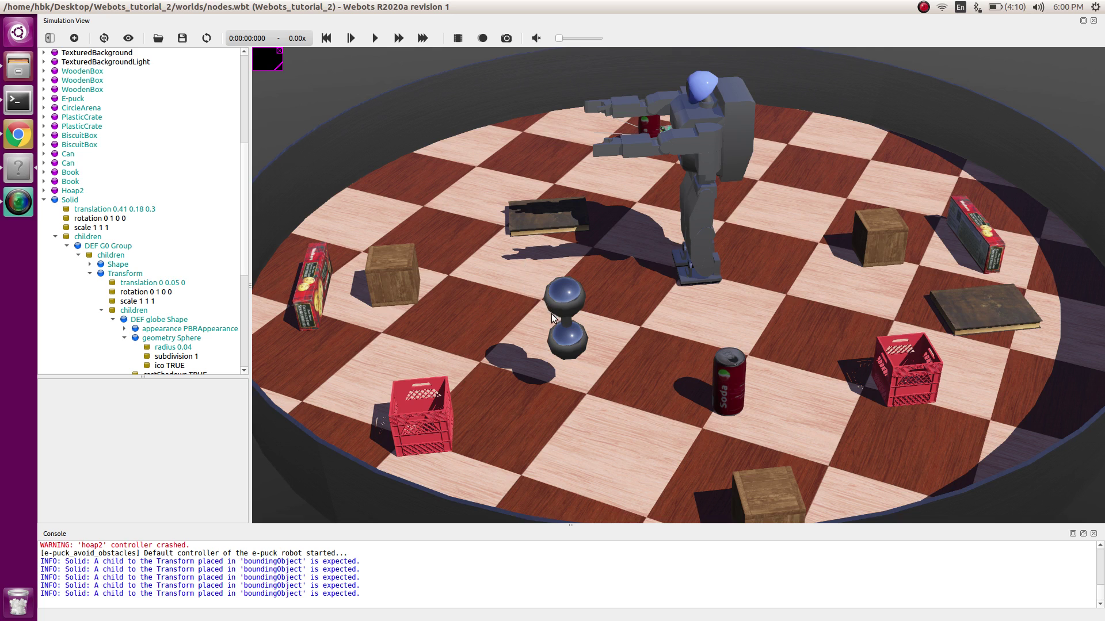
Delete the existing dumbbell-shaped Solid node from the world's scene tree
{"action": "left_click_drag", "start_coordinate": [545, 319], "coordinate": [599, 337]}
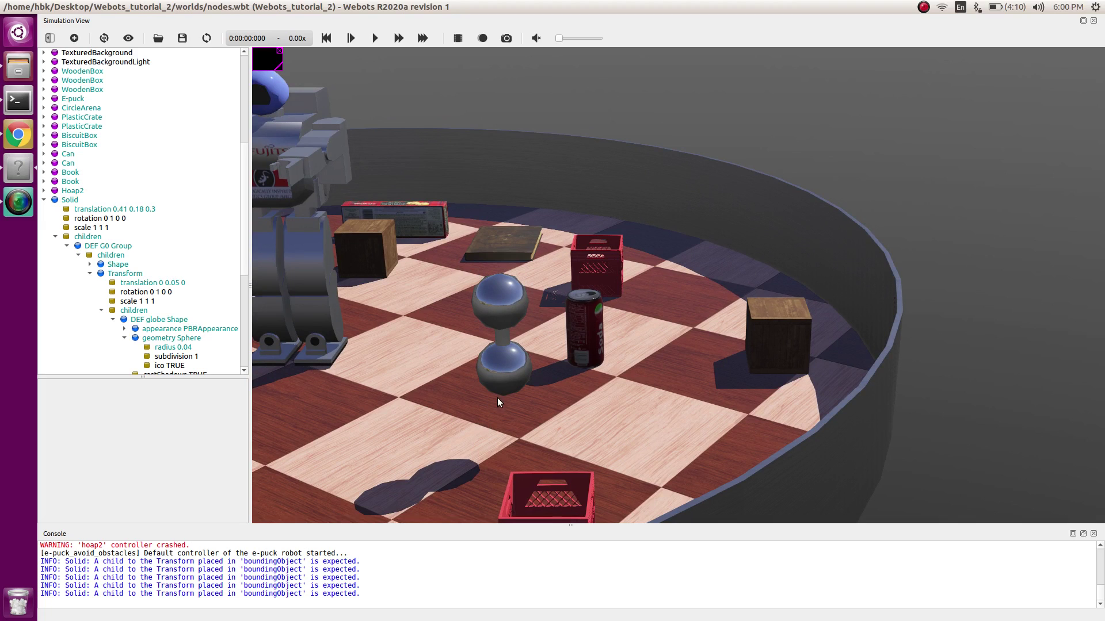
{"action": "left_click_drag", "start_coordinate": [499, 402], "coordinate": [438, 315]}
{"action": "left_click", "coordinate": [44, 200]}
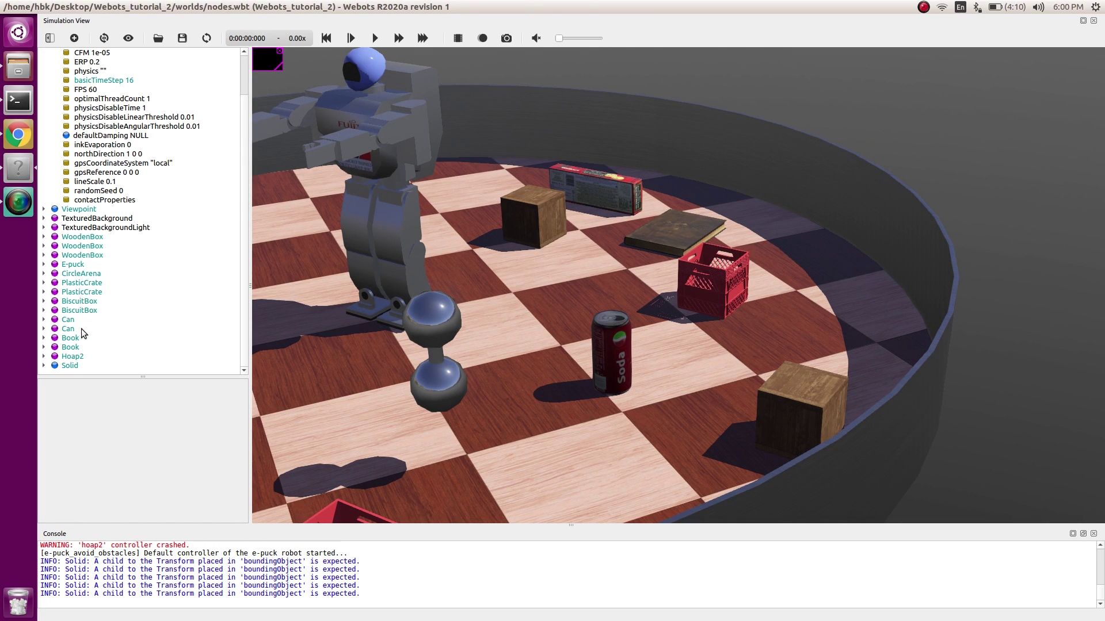
{"action": "left_click", "coordinate": [69, 366]}
{"action": "key", "text": "Delete"}
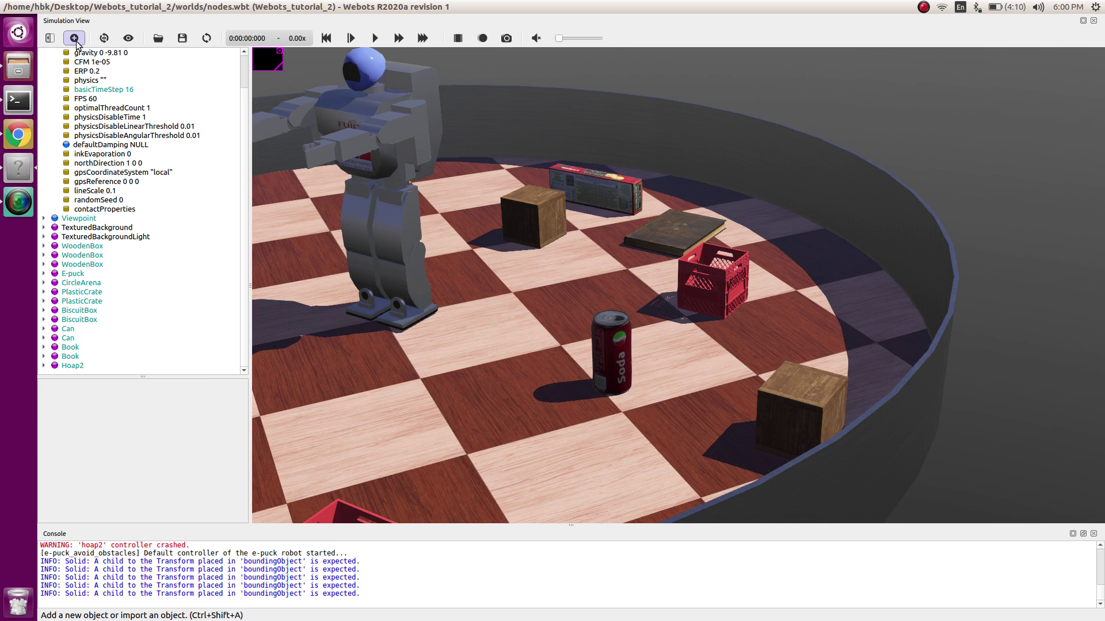
Add a new Solid base node to the world after the Hoap2 robot
{"action": "key", "text": "ctrl+shift+a"}
{"action": "left_click", "coordinate": [348, 179]}
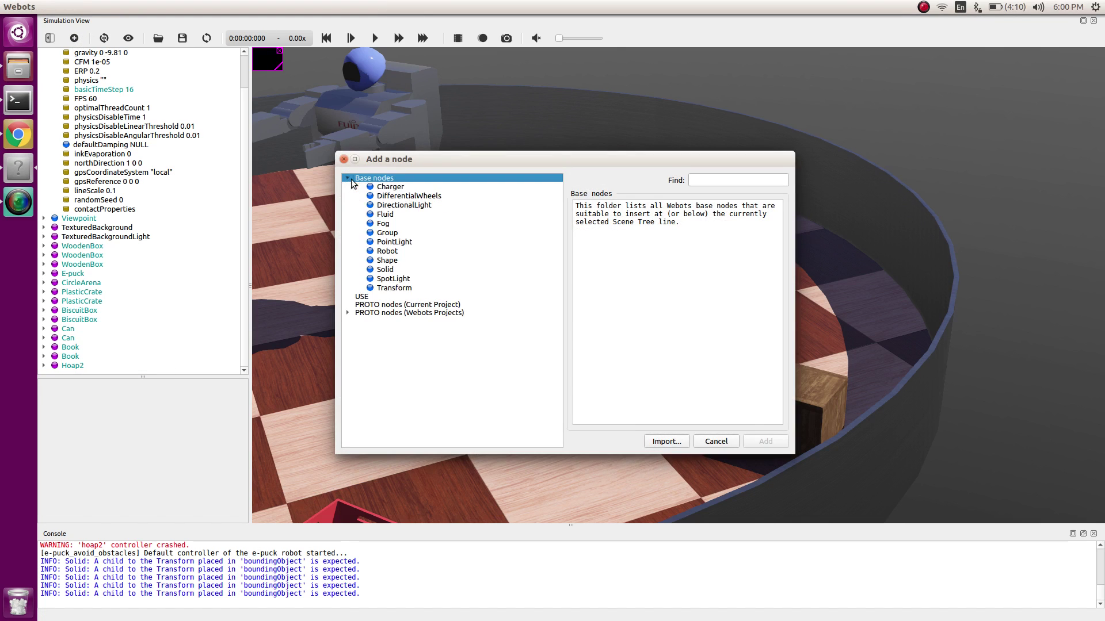
{"action": "left_click", "coordinate": [385, 270]}
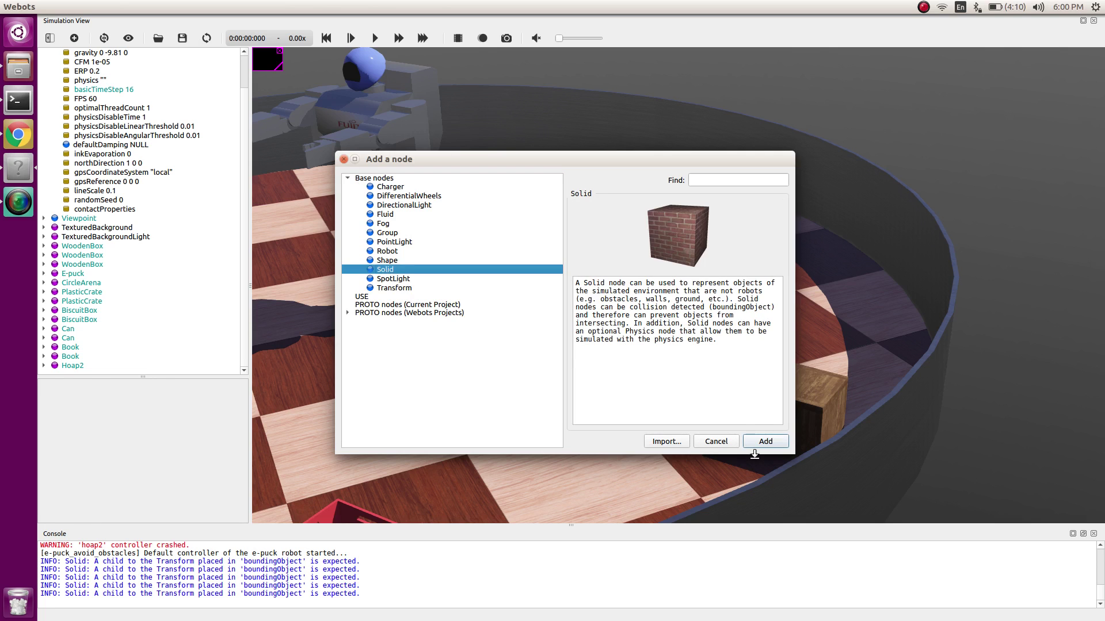
{"action": "left_click", "coordinate": [767, 442]}
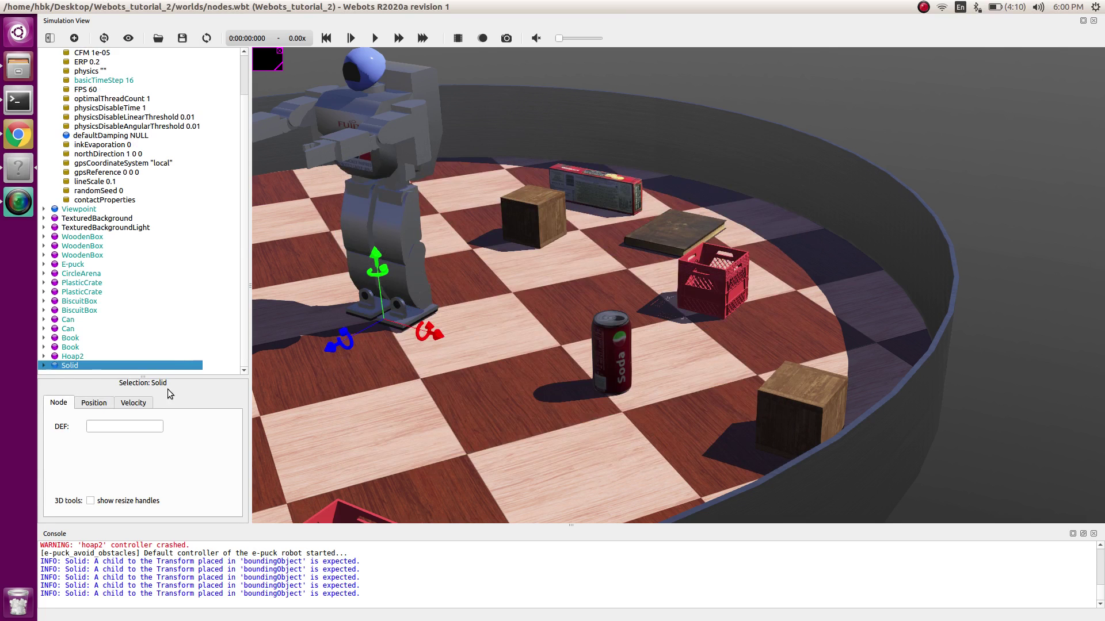
Add a Group base node to the new Solid's children
{"action": "left_click", "coordinate": [43, 366]}
{"action": "left_click", "coordinate": [95, 257]}
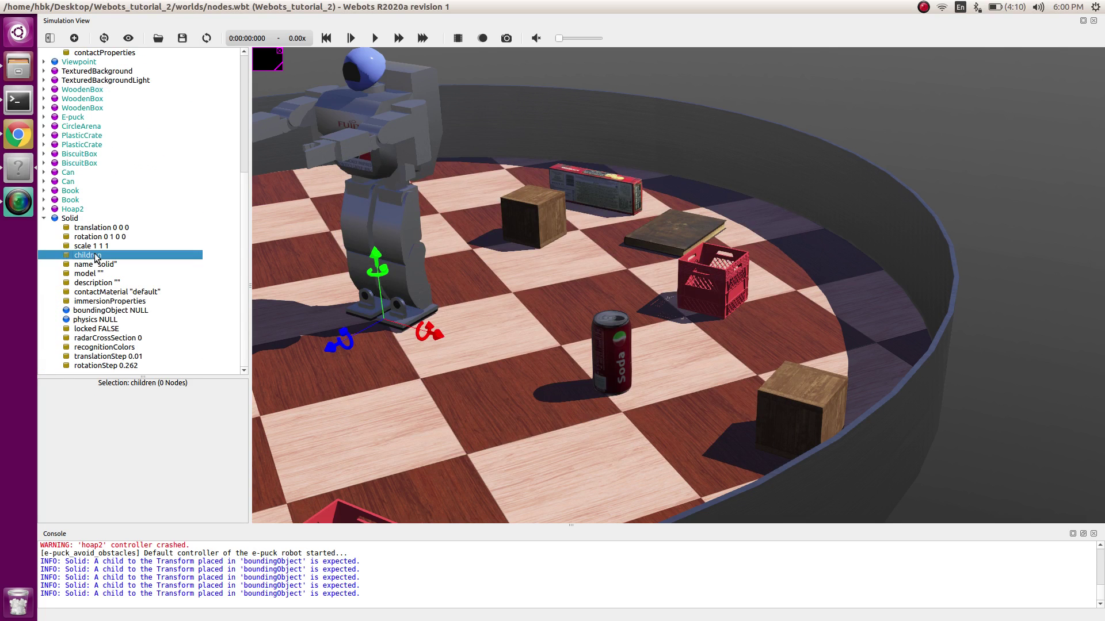
{"action": "double_click", "coordinate": [96, 257]}
{"action": "left_click", "coordinate": [347, 178]}
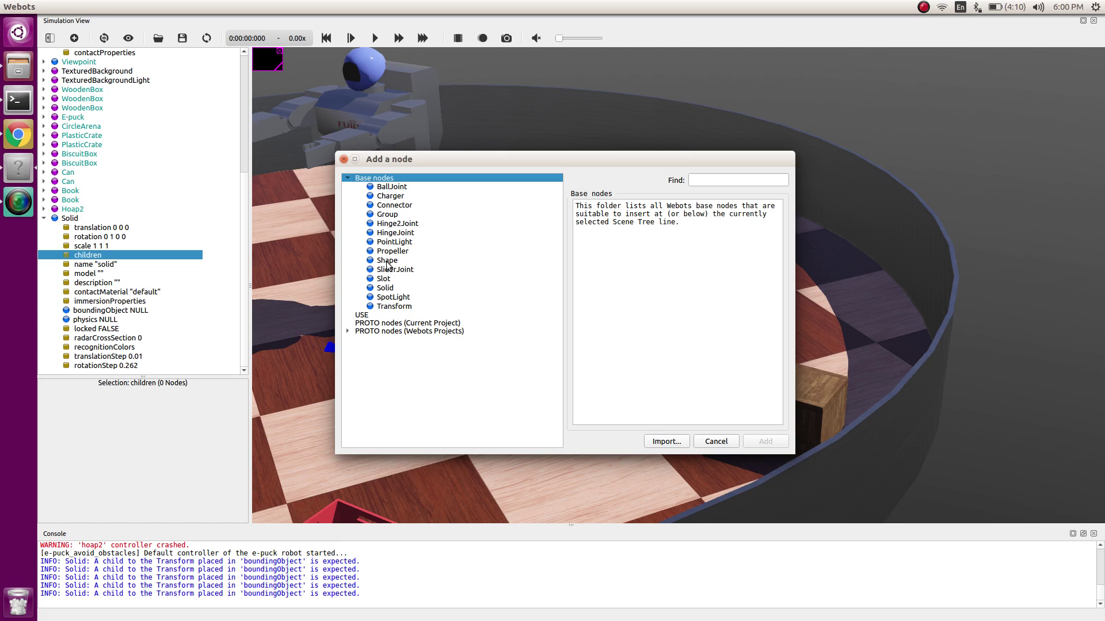
{"action": "left_click", "coordinate": [389, 216]}
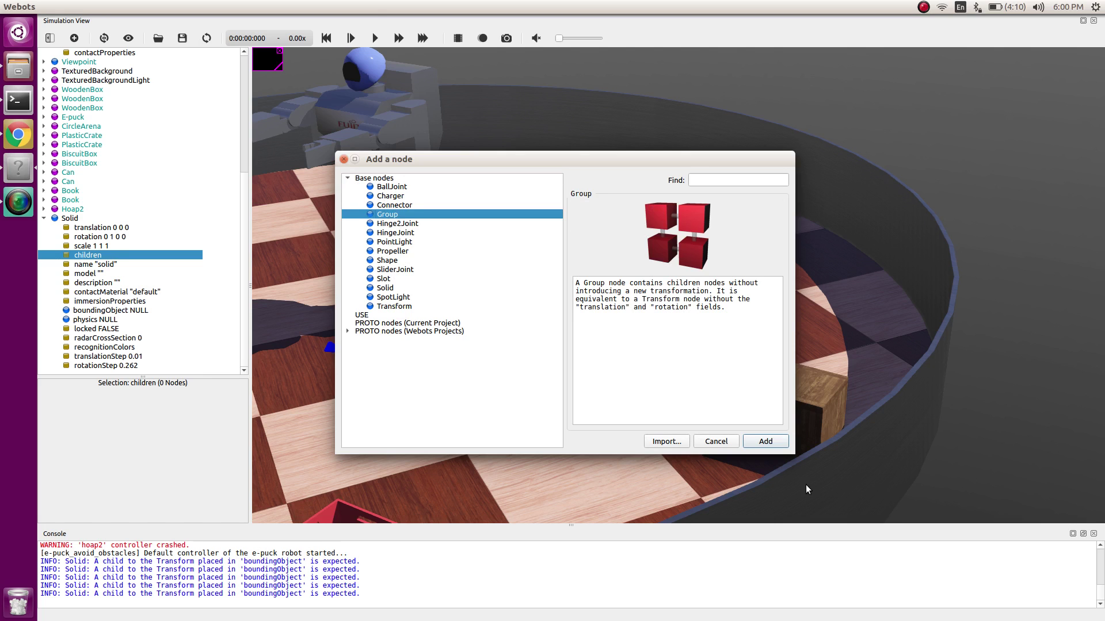
{"action": "left_click", "coordinate": [765, 442]}
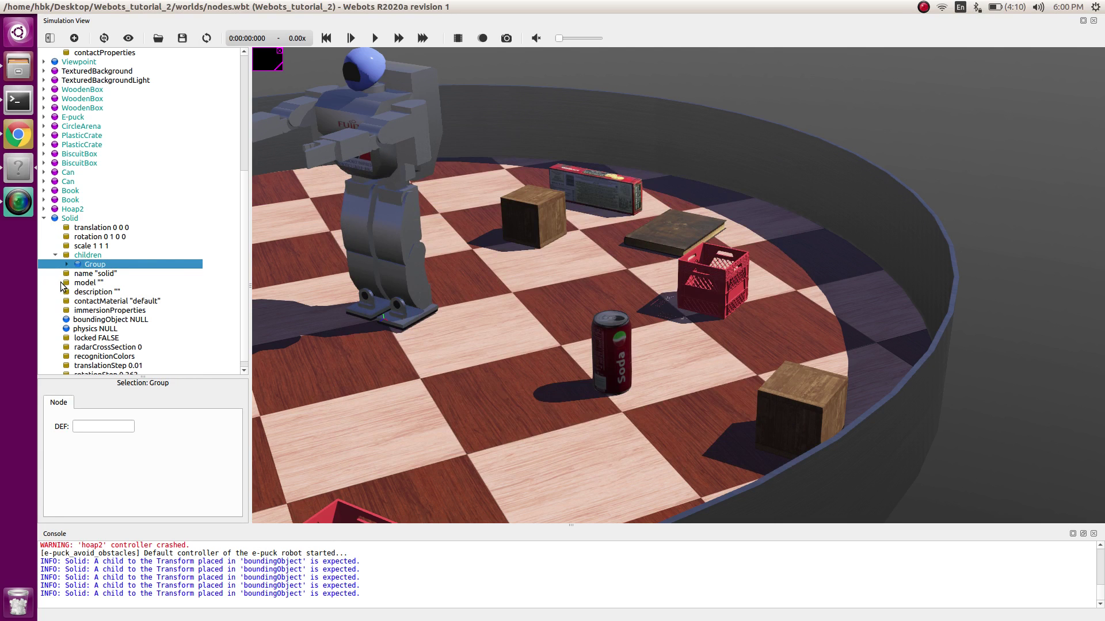
Add a Shape base node to the children of the Group inside the Solid
{"action": "left_click", "coordinate": [67, 264]}
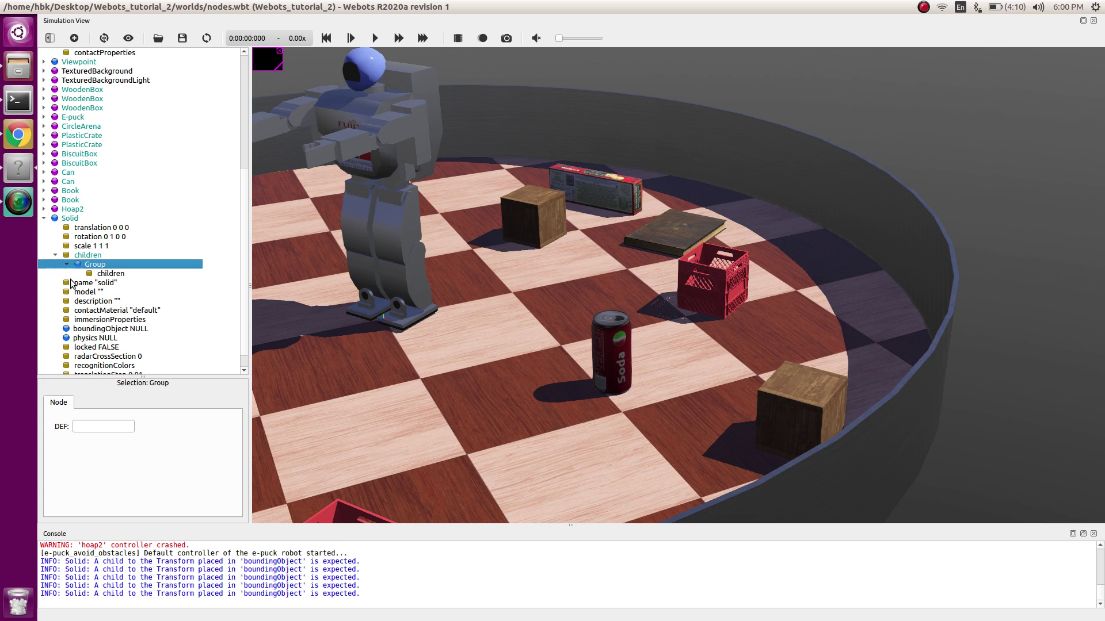
{"action": "double_click", "coordinate": [103, 274]}
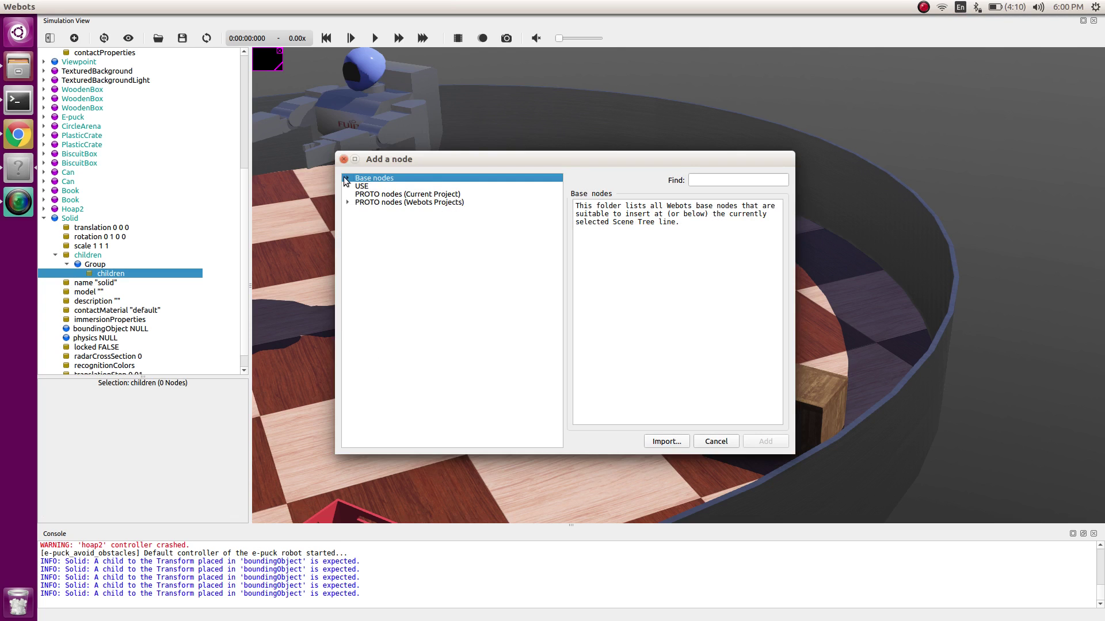
{"action": "left_click", "coordinate": [346, 179]}
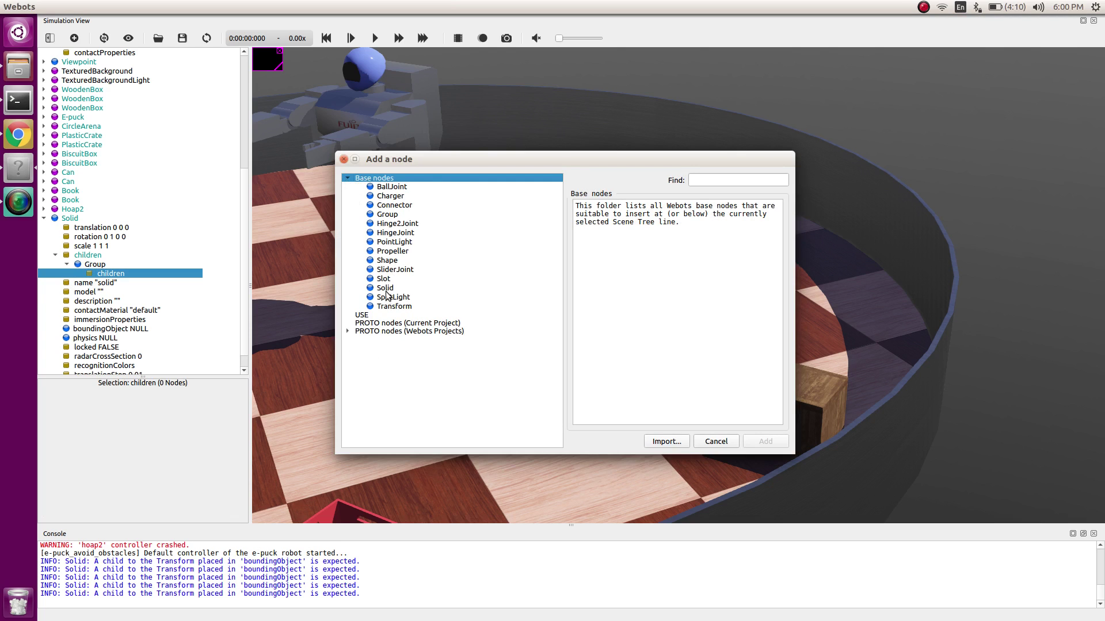
{"action": "left_click", "coordinate": [388, 260]}
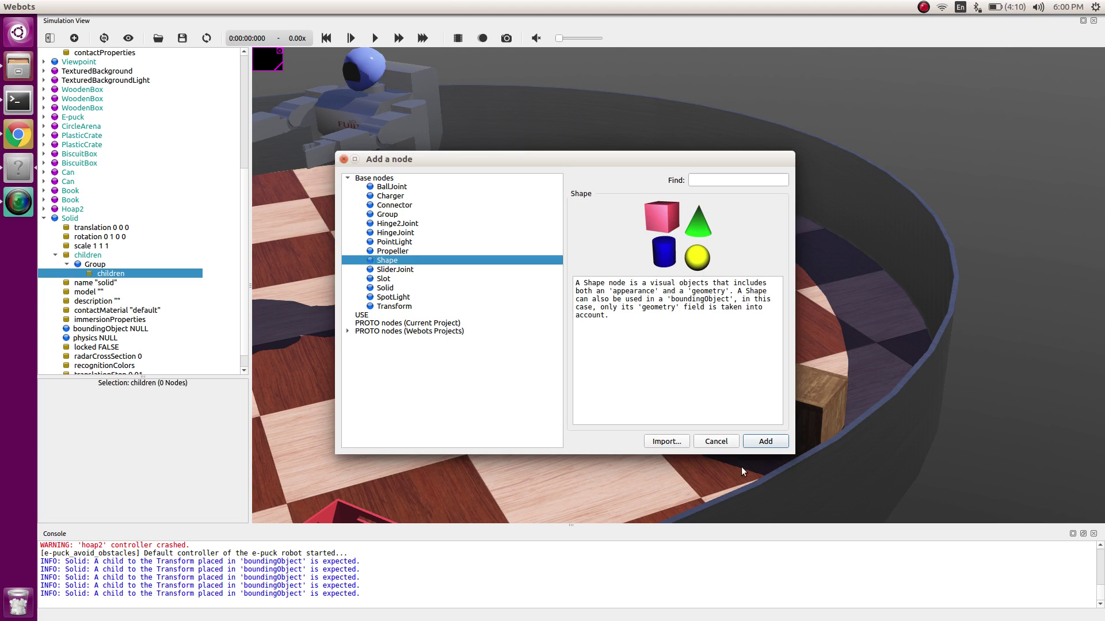
{"action": "left_click", "coordinate": [769, 442]}
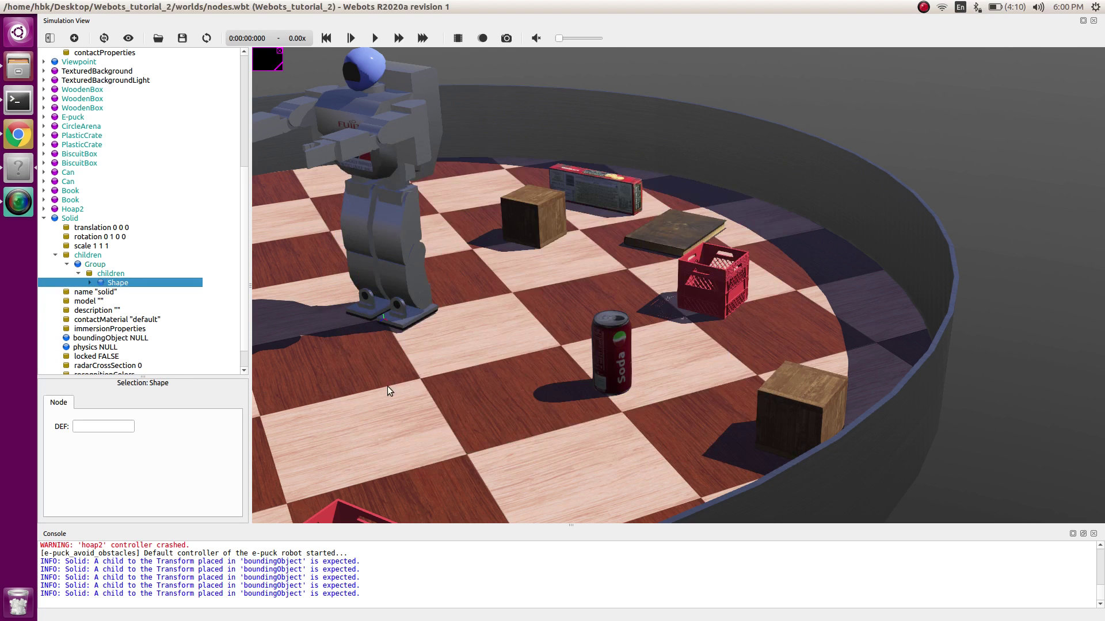
Assign a Cylinder node as the geometry of the Shape
{"action": "left_click", "coordinate": [90, 282]}
{"action": "double_click", "coordinate": [138, 301]}
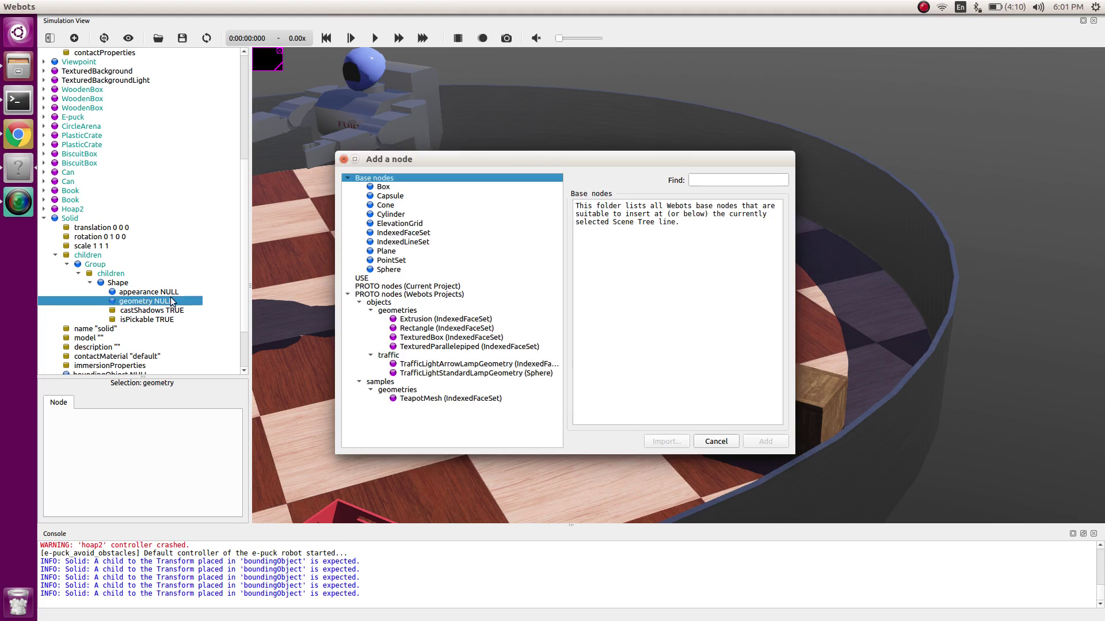
{"action": "left_click", "coordinate": [390, 214]}
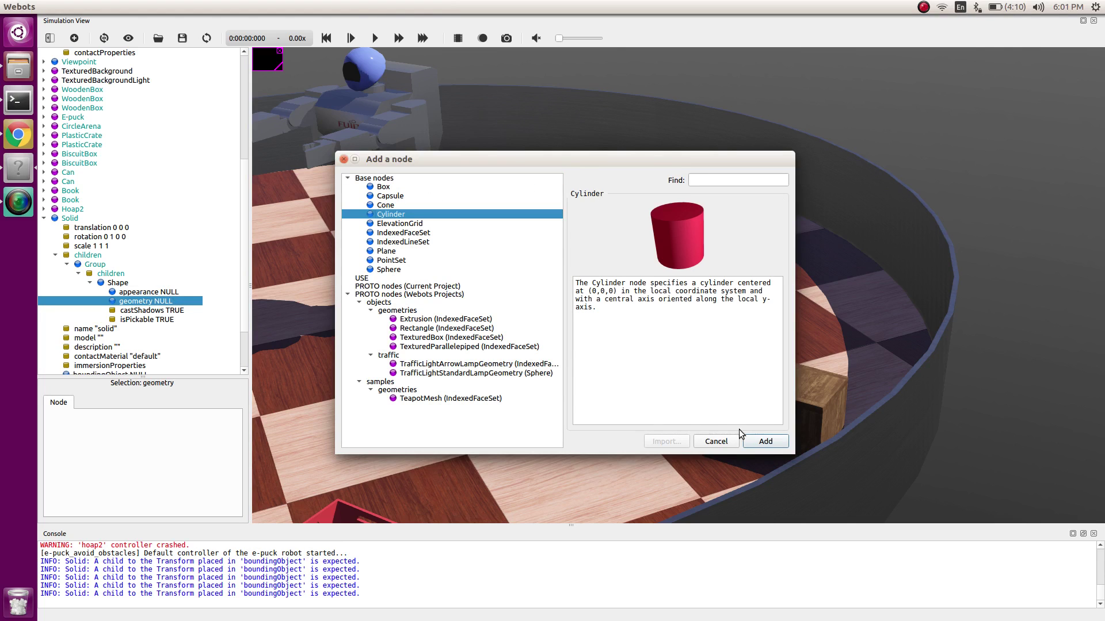
{"action": "left_click", "coordinate": [765, 442]}
Move the Solid away from the robot and up above the floor to translation 0.36 0.2 0
{"action": "left_click", "coordinate": [368, 308]}
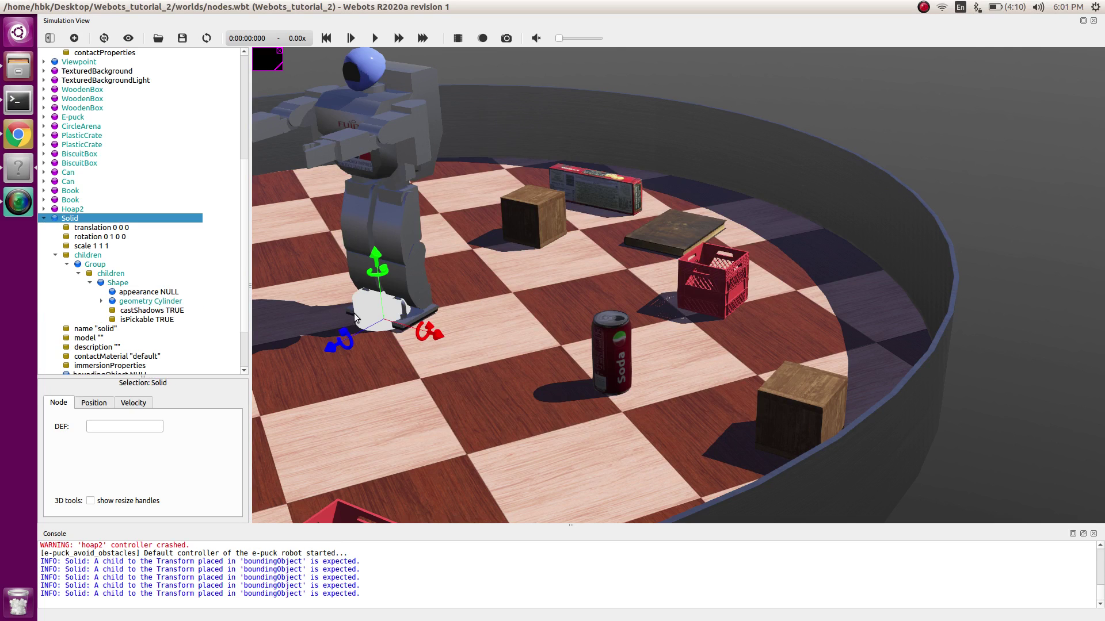
{"action": "left_click_drag", "start_coordinate": [433, 336], "coordinate": [600, 384]}
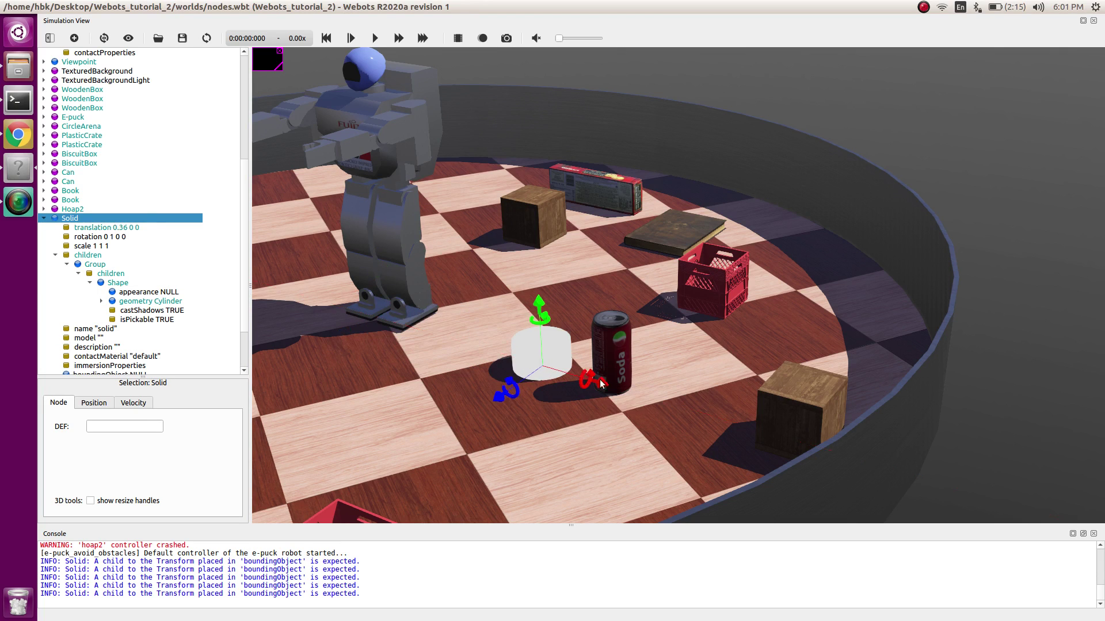
{"action": "left_click_drag", "start_coordinate": [538, 303], "coordinate": [527, 189]}
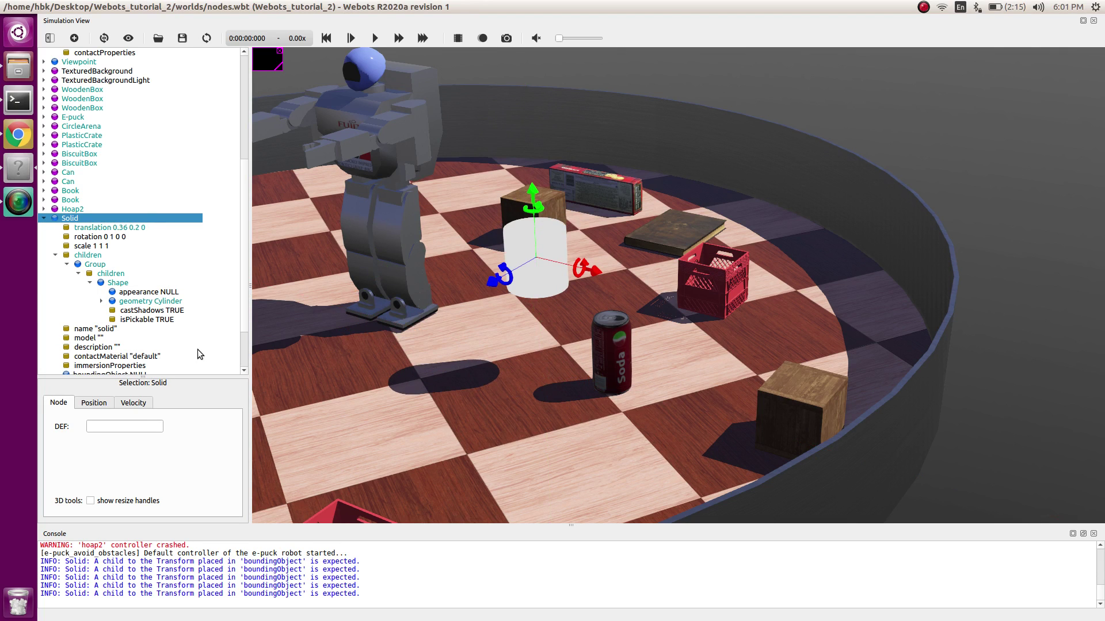
Set the radius of the Shape's cylinder geometry to 0.01
{"action": "left_click", "coordinate": [101, 301]}
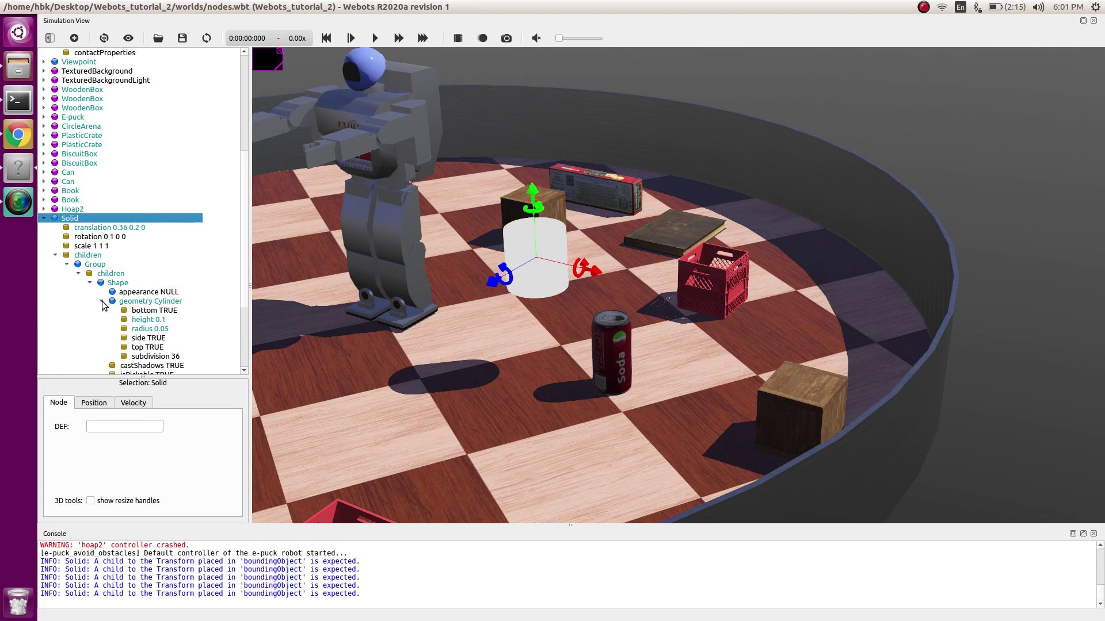
{"action": "left_click", "coordinate": [147, 321]}
{"action": "left_click", "coordinate": [156, 329]}
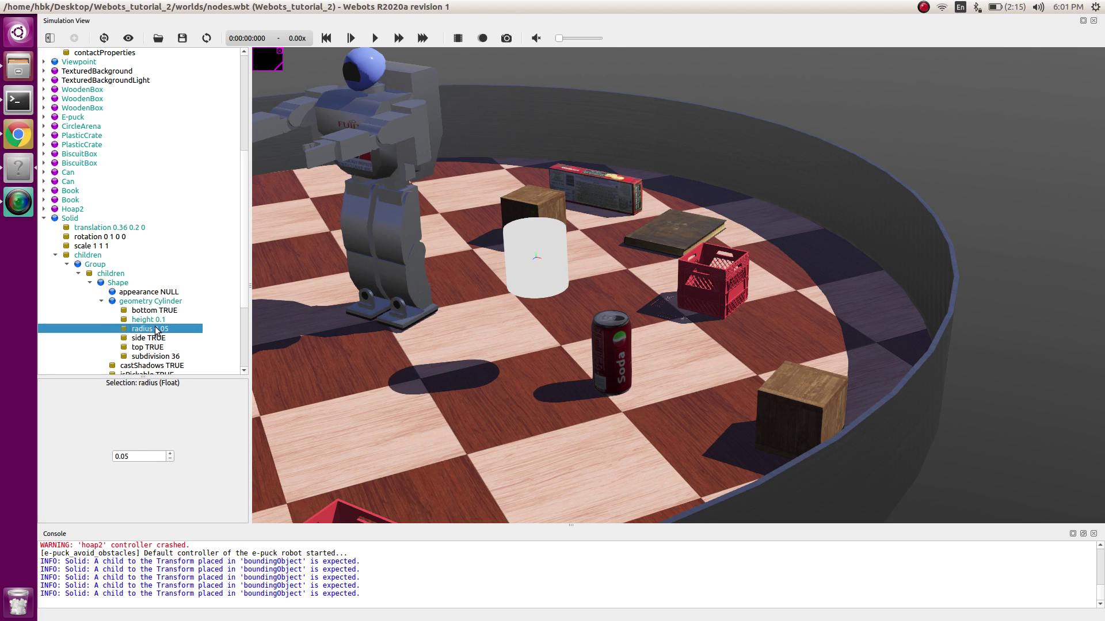
{"action": "left_click", "coordinate": [138, 456]}
{"action": "type", "text": "1"}
{"action": "key", "text": "Return"}
{"action": "left_click_drag", "start_coordinate": [548, 228], "coordinate": [571, 267]}
{"action": "left_click", "coordinate": [914, 125]}
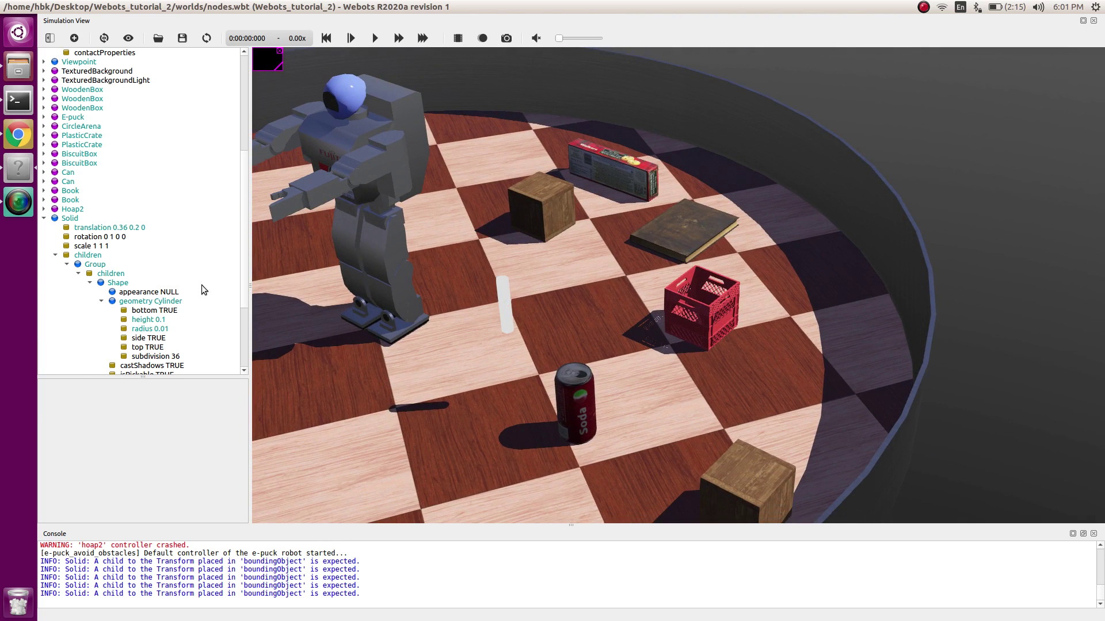
Give the Group node inside the Solid the DEF name G0
{"action": "left_click", "coordinate": [78, 274]}
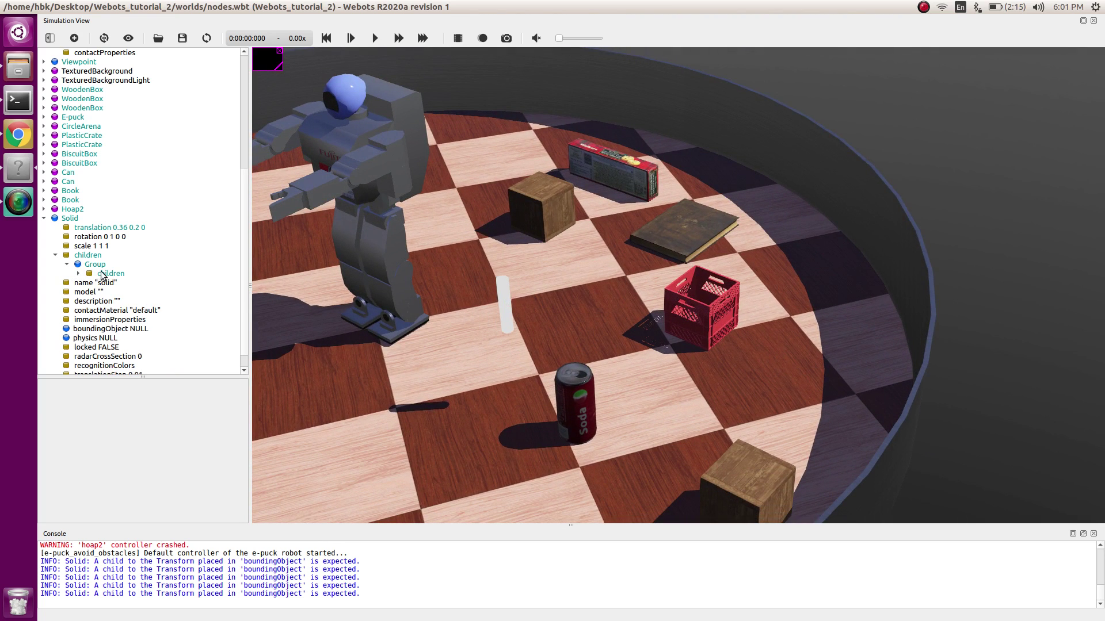
{"action": "left_click", "coordinate": [94, 264]}
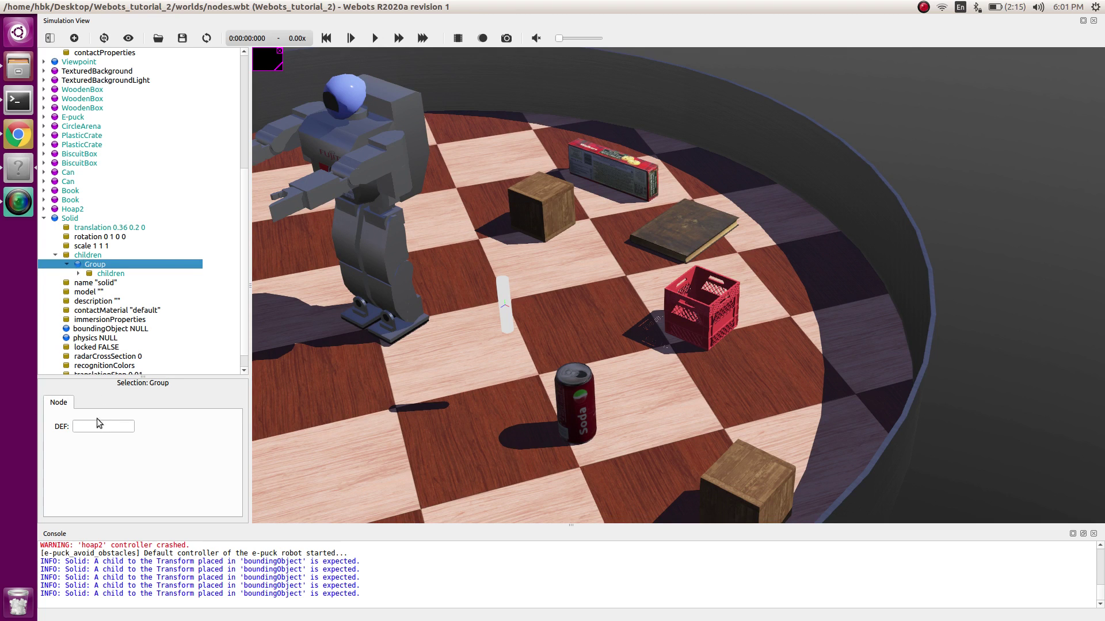
{"action": "left_click", "coordinate": [78, 425]}
{"action": "type", "text": "G0"}
{"action": "key", "text": "Return"}
Set the Solid's boundingObject to reuse the G0 group and assign a Physics node to its physics field
{"action": "double_click", "coordinate": [110, 332]}
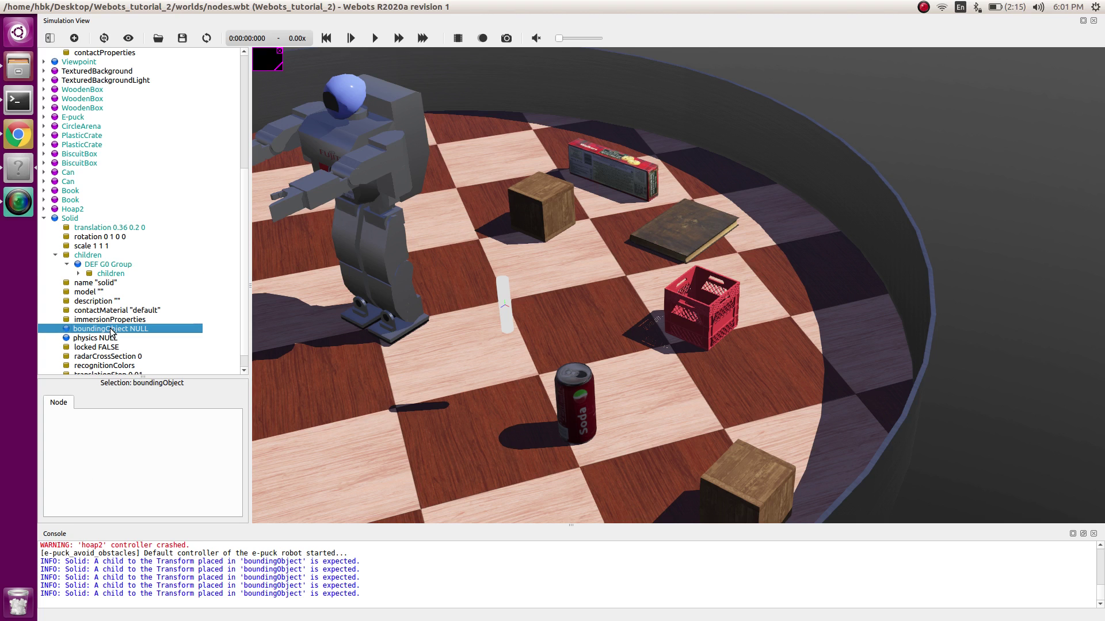
{"action": "left_click", "coordinate": [348, 186]}
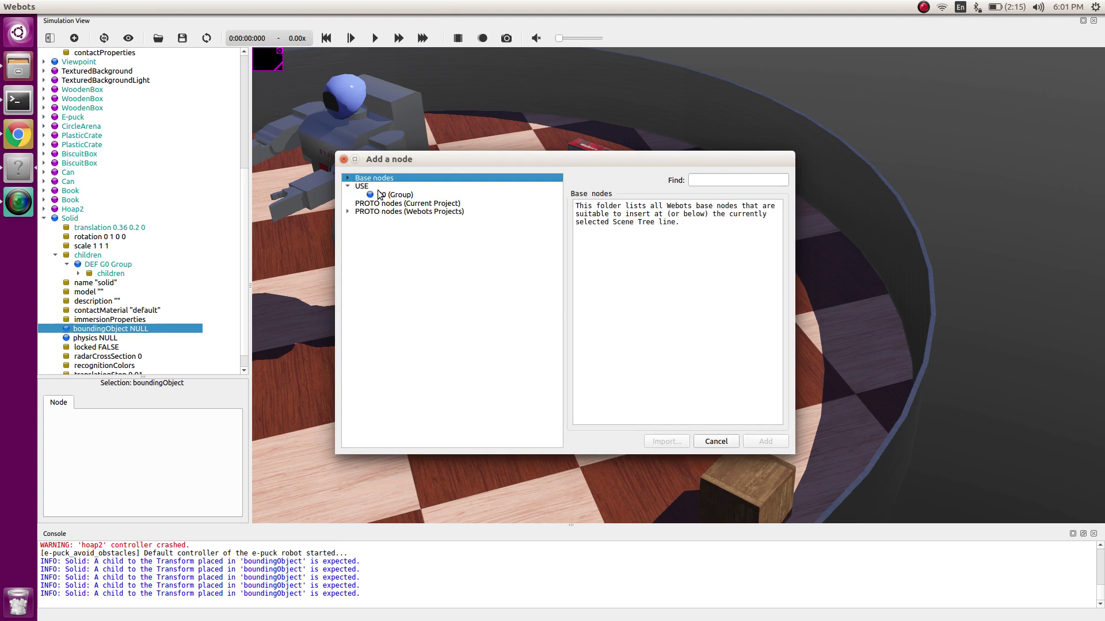
{"action": "left_click", "coordinate": [384, 195]}
{"action": "left_click", "coordinate": [768, 443]}
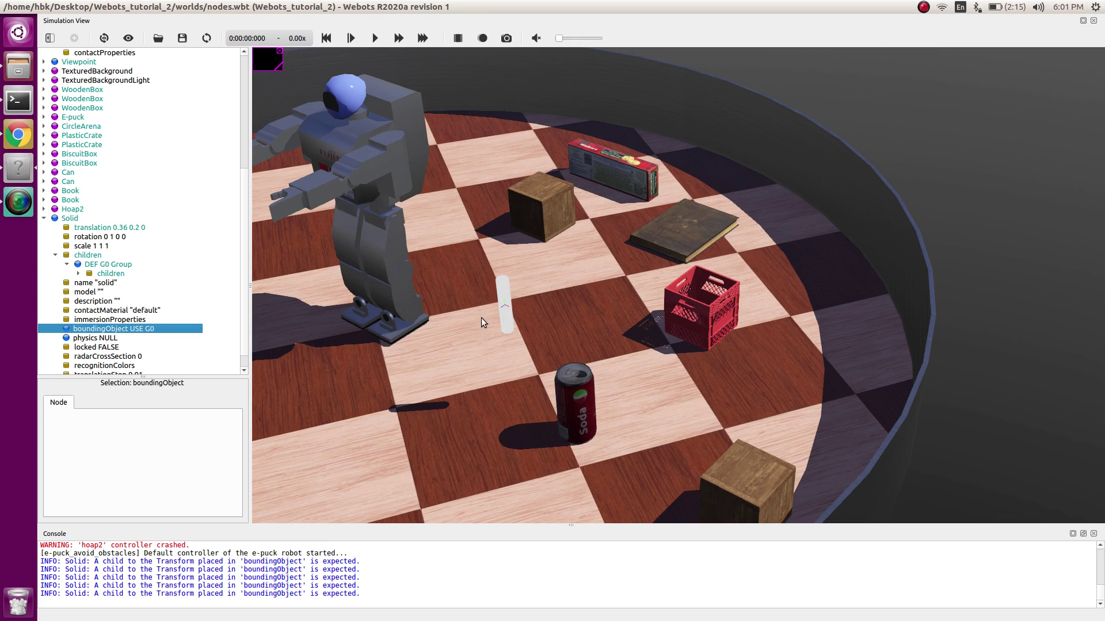
{"action": "double_click", "coordinate": [87, 339]}
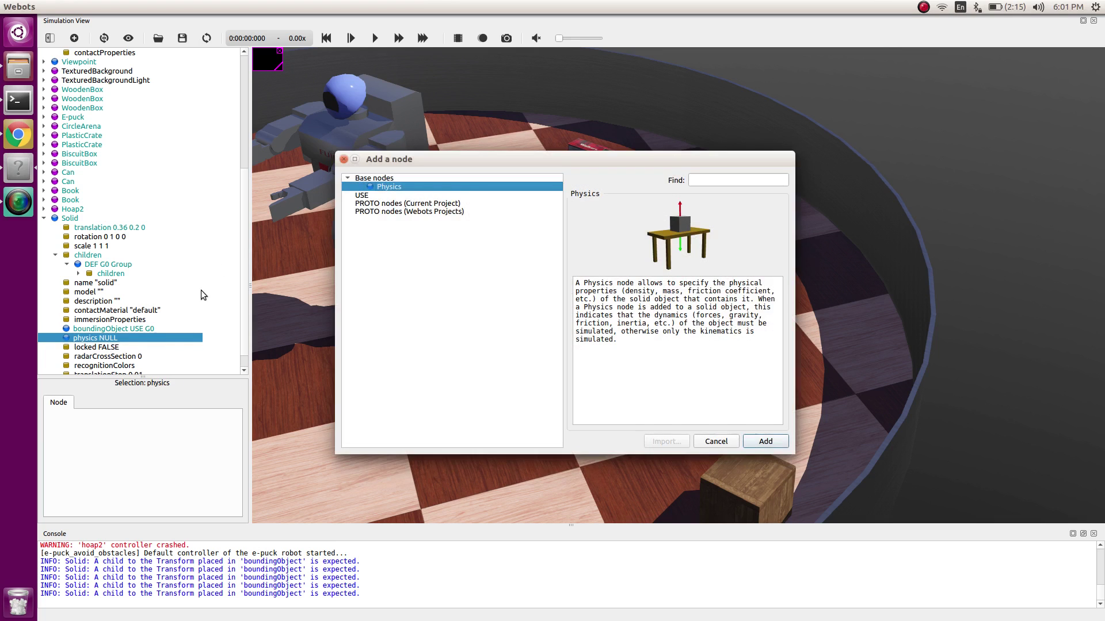
{"action": "key", "text": "Return"}
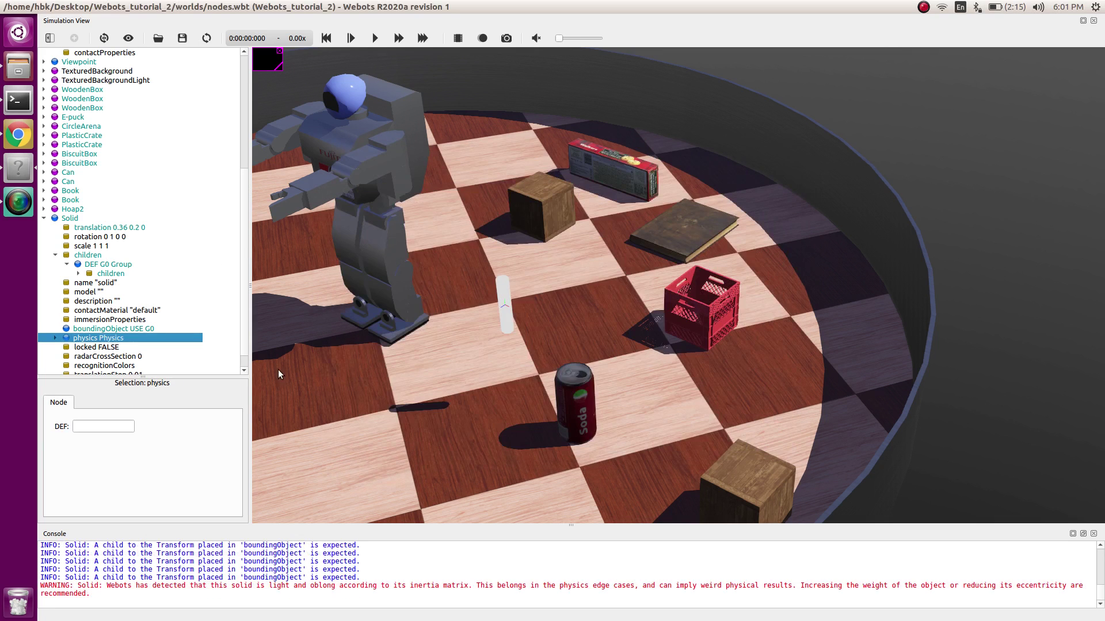
Add a Transform node after the cylinder Shape in the G0 group's children
{"action": "scroll", "coordinate": [84, 289], "scroll_direction": "up", "scroll_amount": 1}
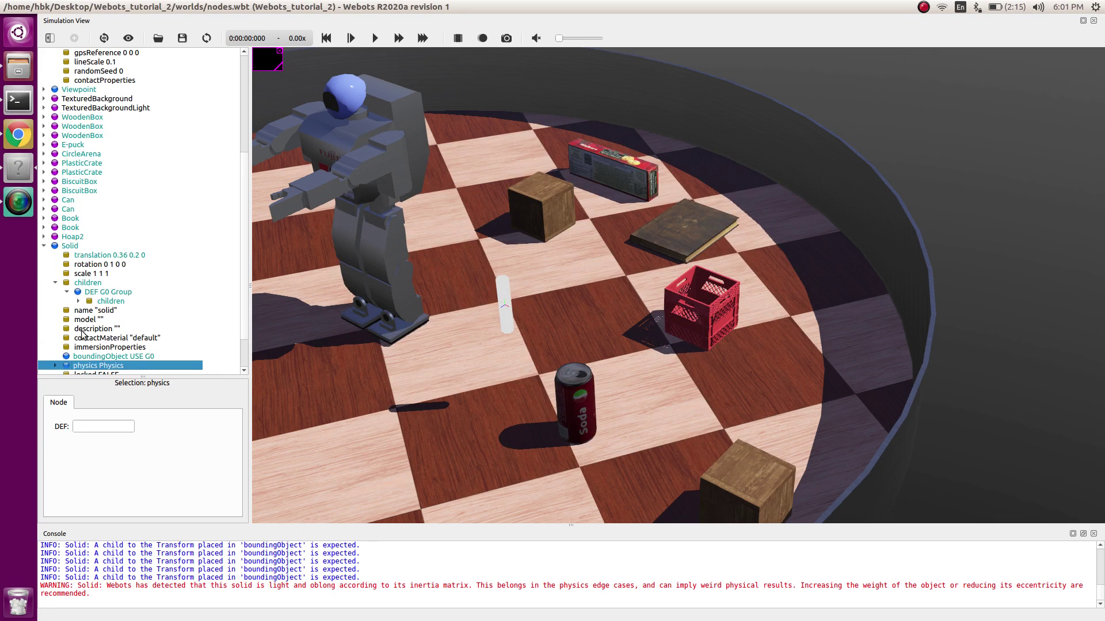
{"action": "left_click", "coordinate": [78, 301]}
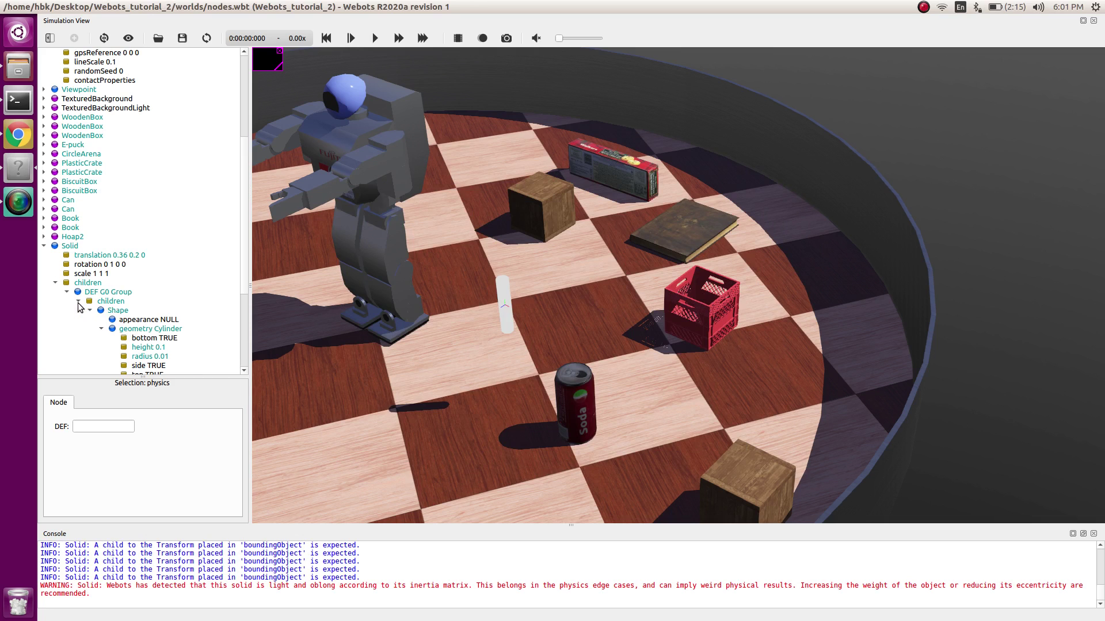
{"action": "left_click", "coordinate": [89, 311]}
{"action": "left_click", "coordinate": [111, 311]}
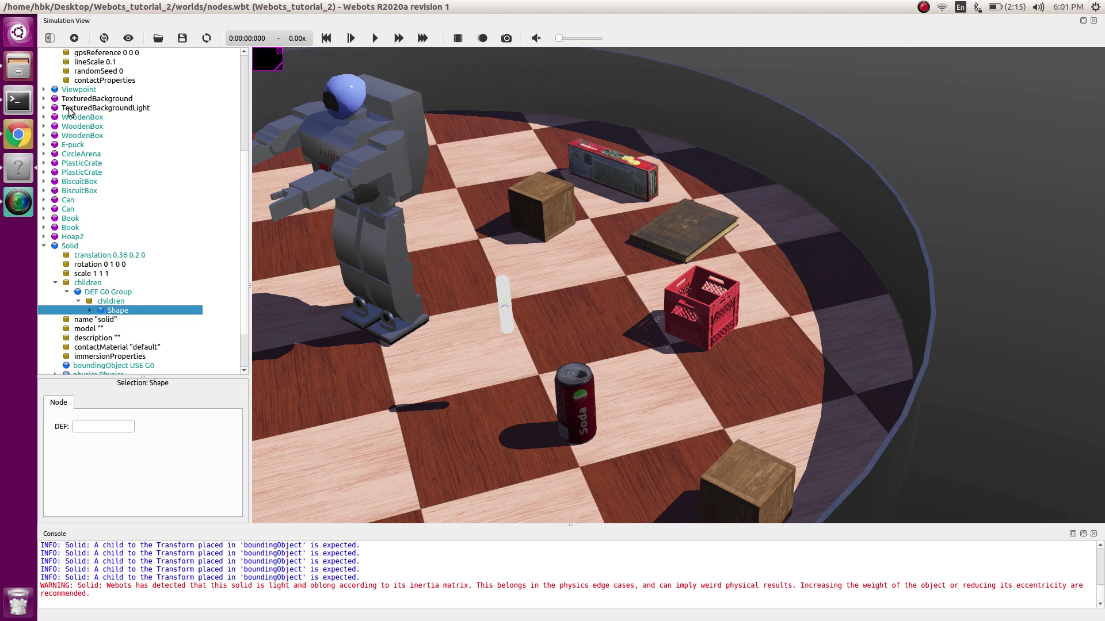
{"action": "left_click", "coordinate": [73, 38]}
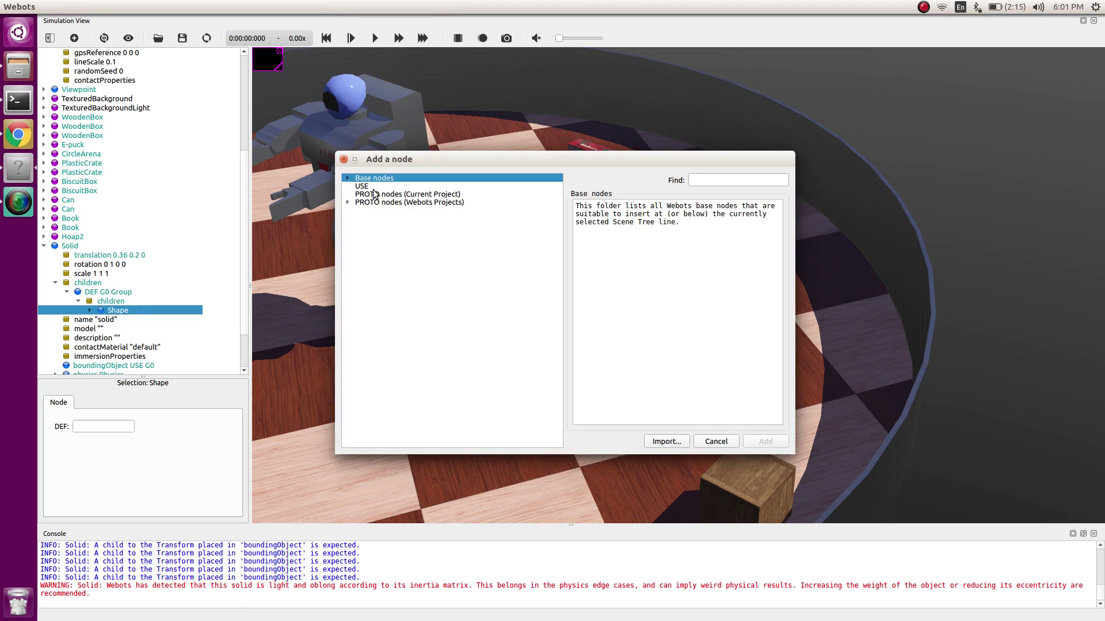
{"action": "left_click", "coordinate": [347, 178]}
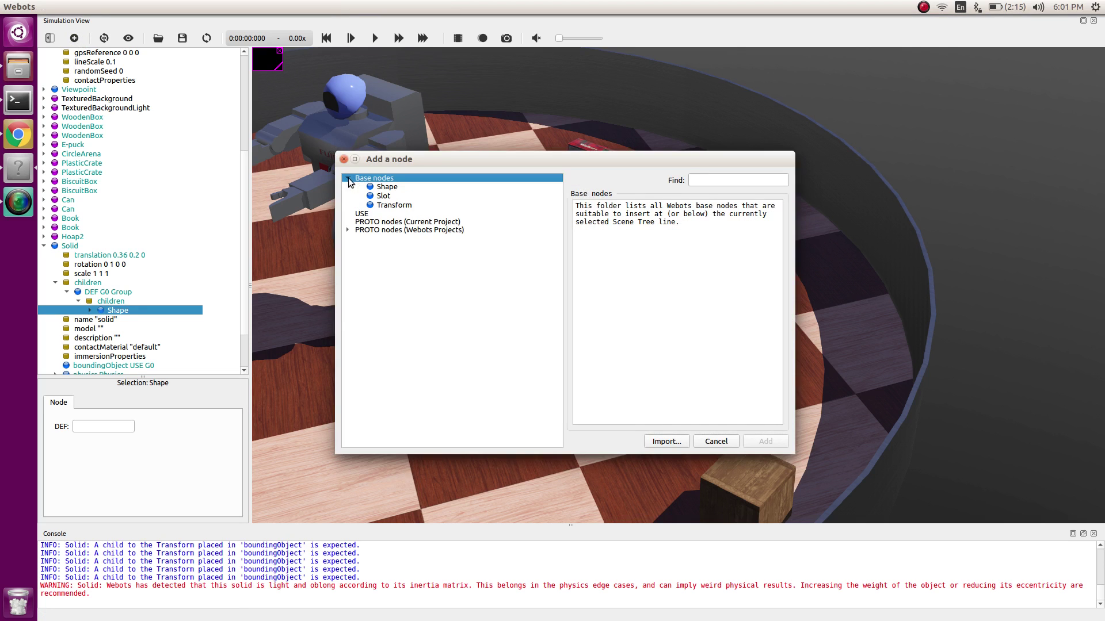
{"action": "left_click", "coordinate": [389, 206]}
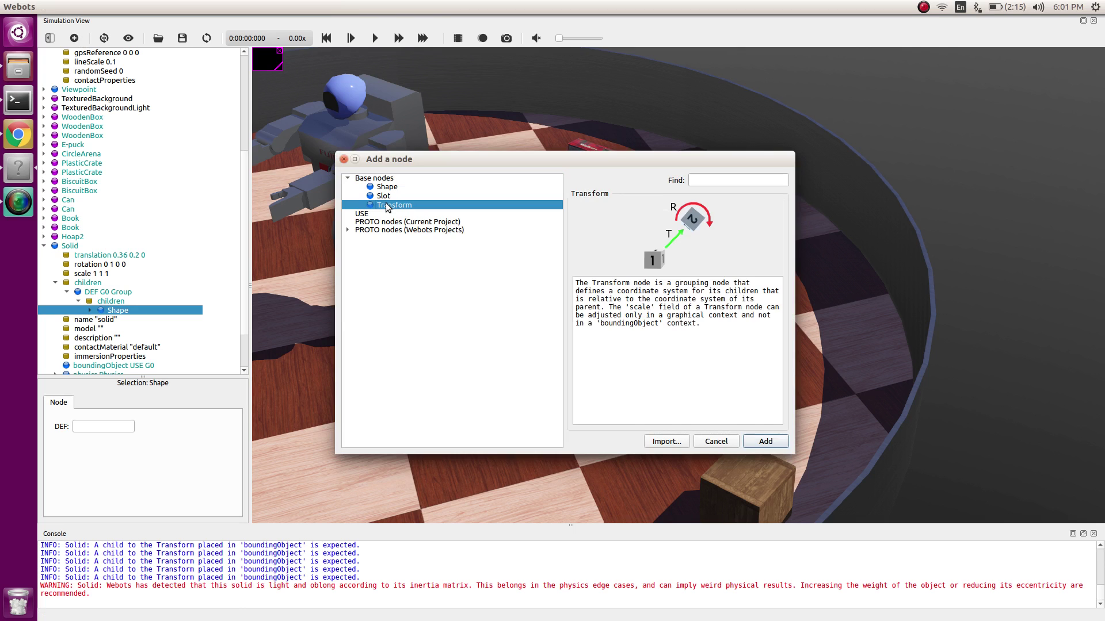
{"action": "left_click", "coordinate": [765, 441]}
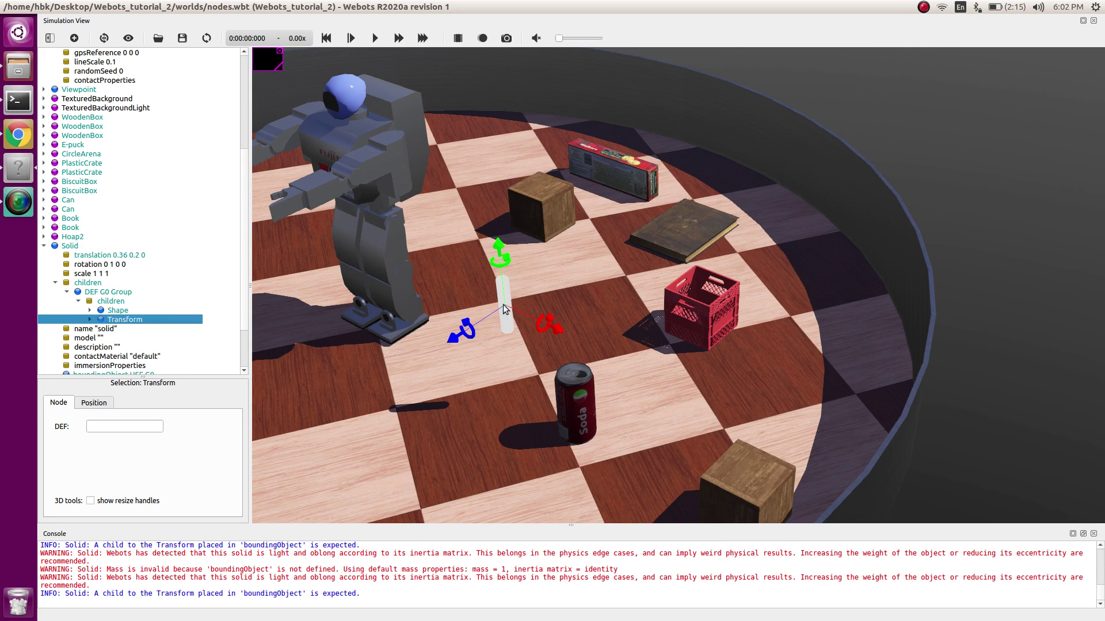
Add a Shape node to the children of the new Transform
{"action": "left_click", "coordinate": [91, 319]}
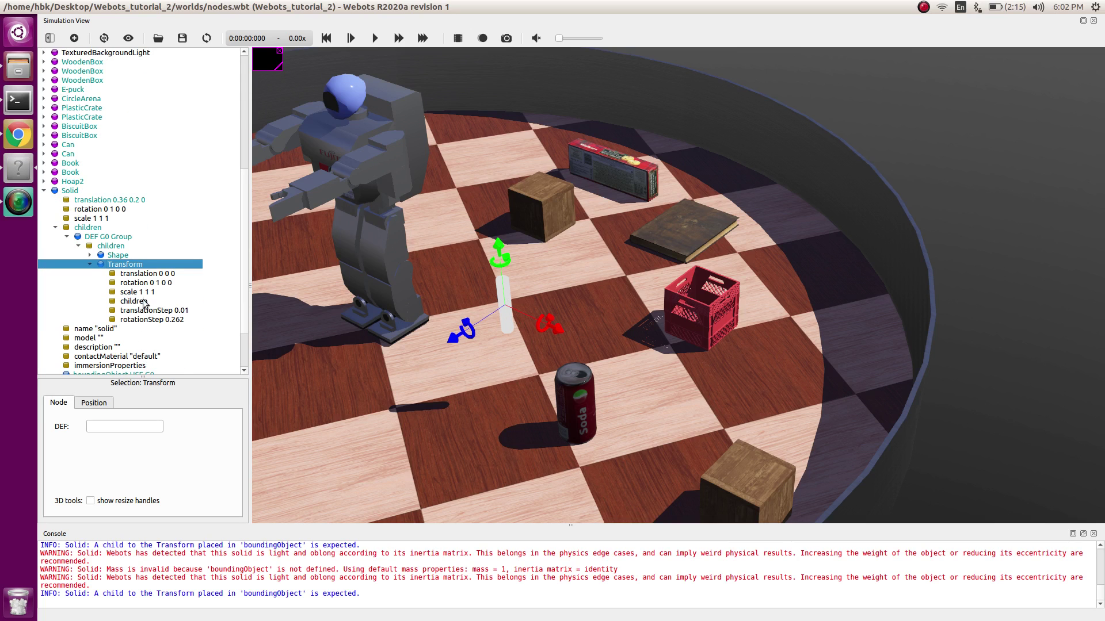
{"action": "double_click", "coordinate": [141, 302]}
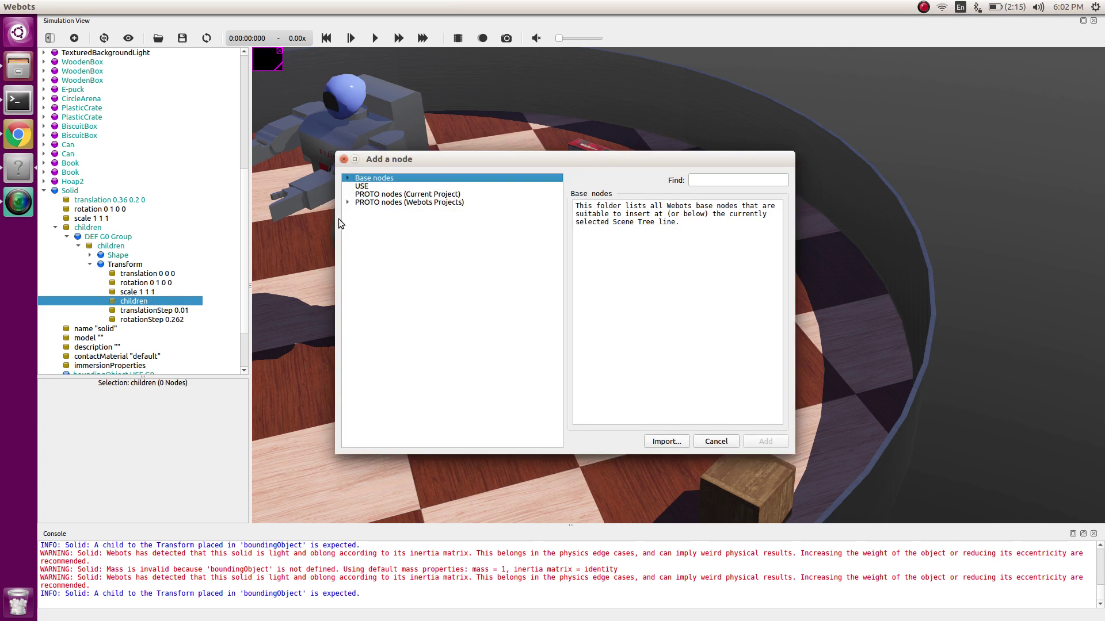
{"action": "left_click", "coordinate": [347, 178]}
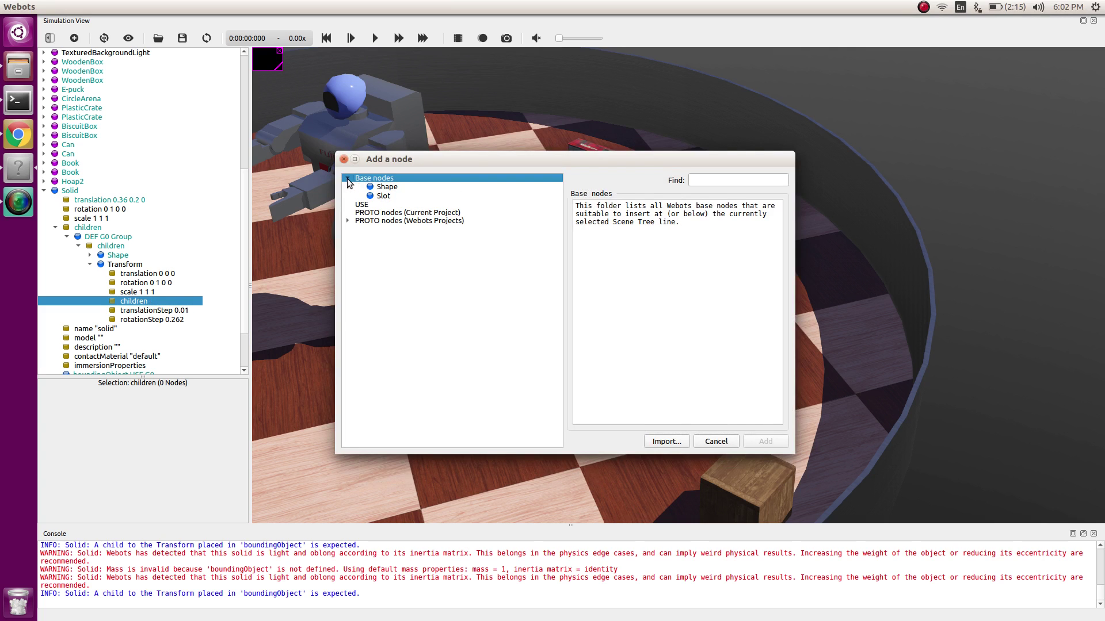
{"action": "left_click", "coordinate": [384, 187]}
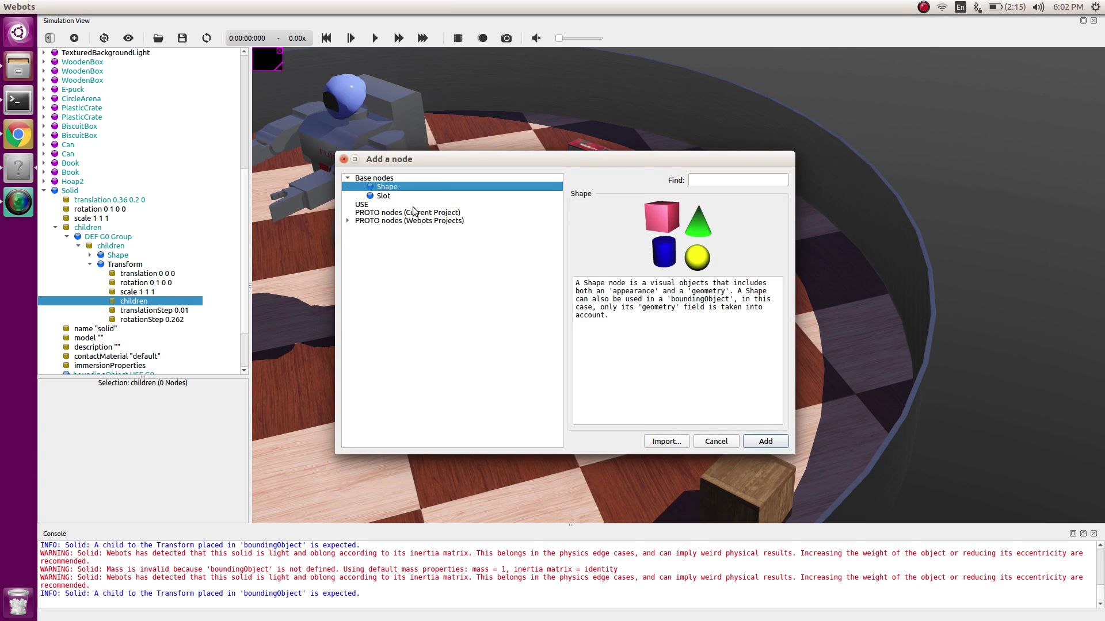
{"action": "left_click", "coordinate": [765, 441]}
Assign a Sphere node to the geometry field of the Shape inside the Transform
{"action": "double_click", "coordinate": [141, 311]}
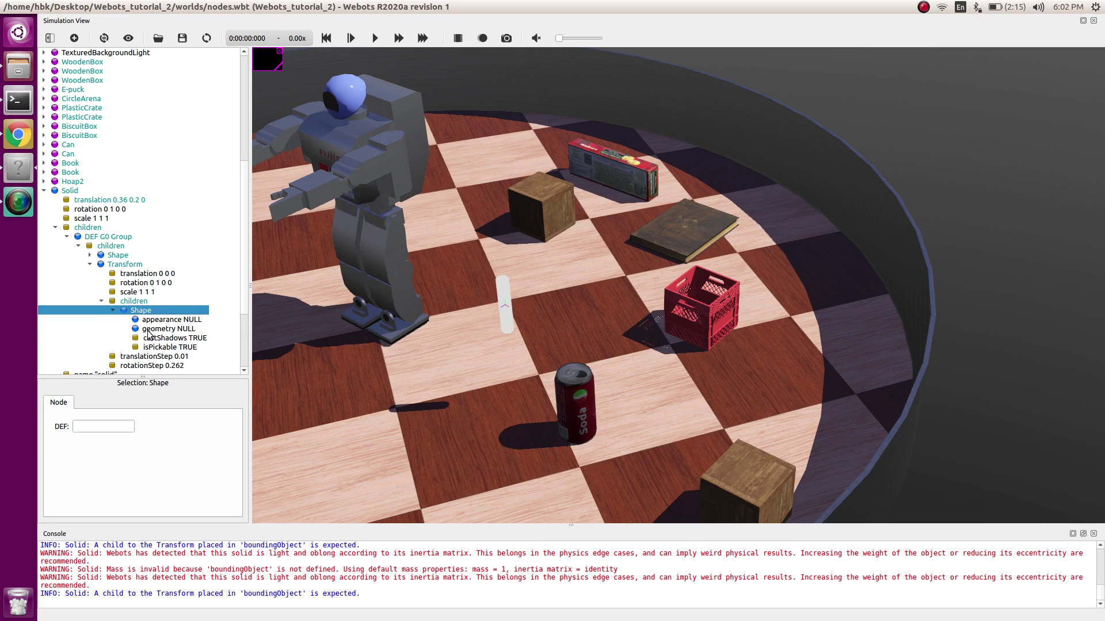
{"action": "left_click", "coordinate": [150, 329]}
{"action": "double_click", "coordinate": [162, 329]}
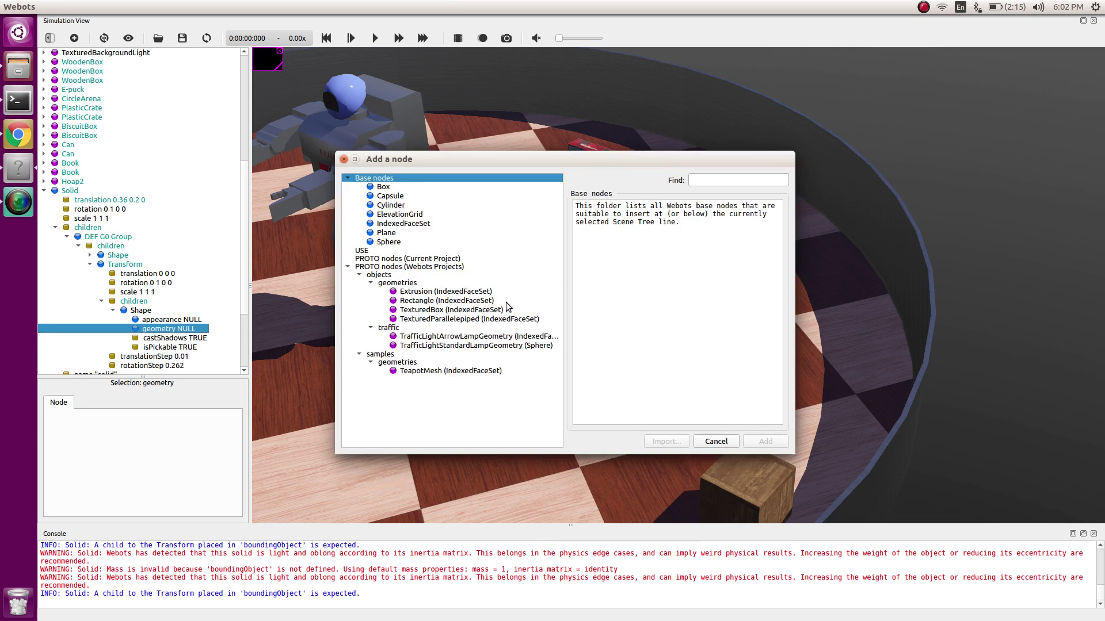
{"action": "left_click", "coordinate": [381, 242]}
{"action": "left_click", "coordinate": [753, 442]}
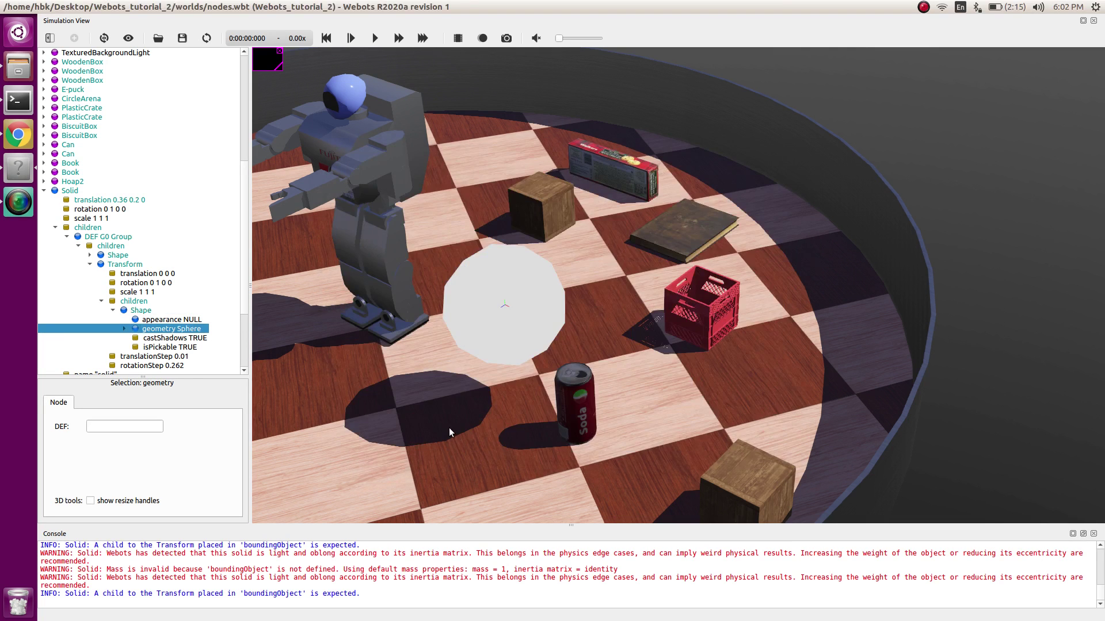
Set the radius of the Transform's sphere geometry to 0.04
{"action": "left_click", "coordinate": [124, 329]}
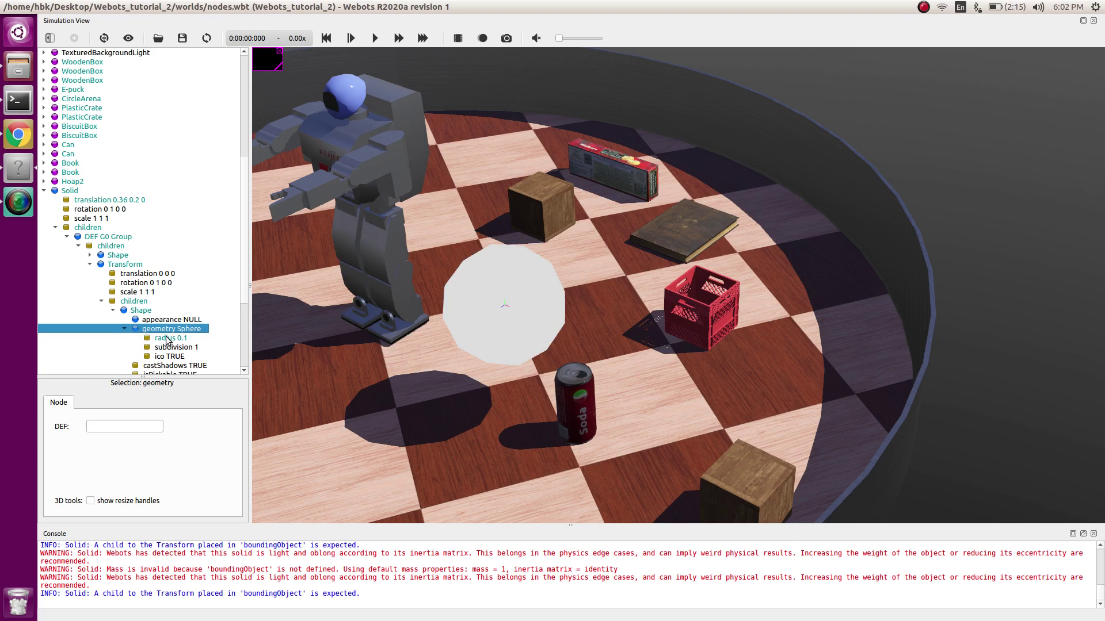
{"action": "left_click", "coordinate": [168, 339]}
{"action": "left_click", "coordinate": [130, 454]}
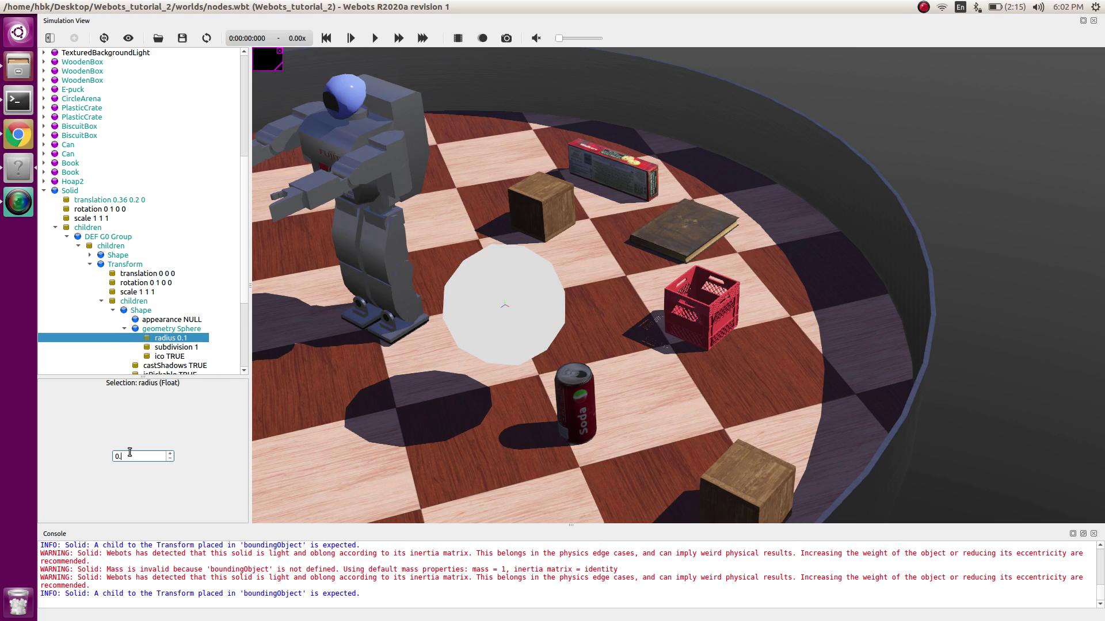
{"action": "type", "text": "4"}
{"action": "key", "text": "Return"}
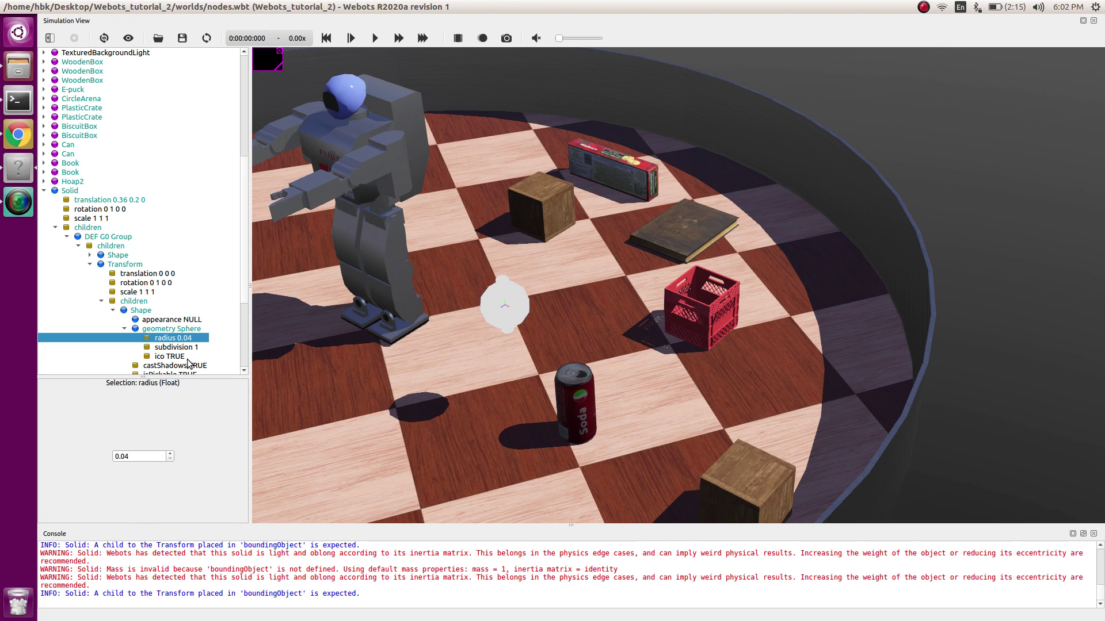
Set the subdivision of the sphere geometry to 2
{"action": "left_click", "coordinate": [186, 348]}
{"action": "double_click", "coordinate": [132, 457]}
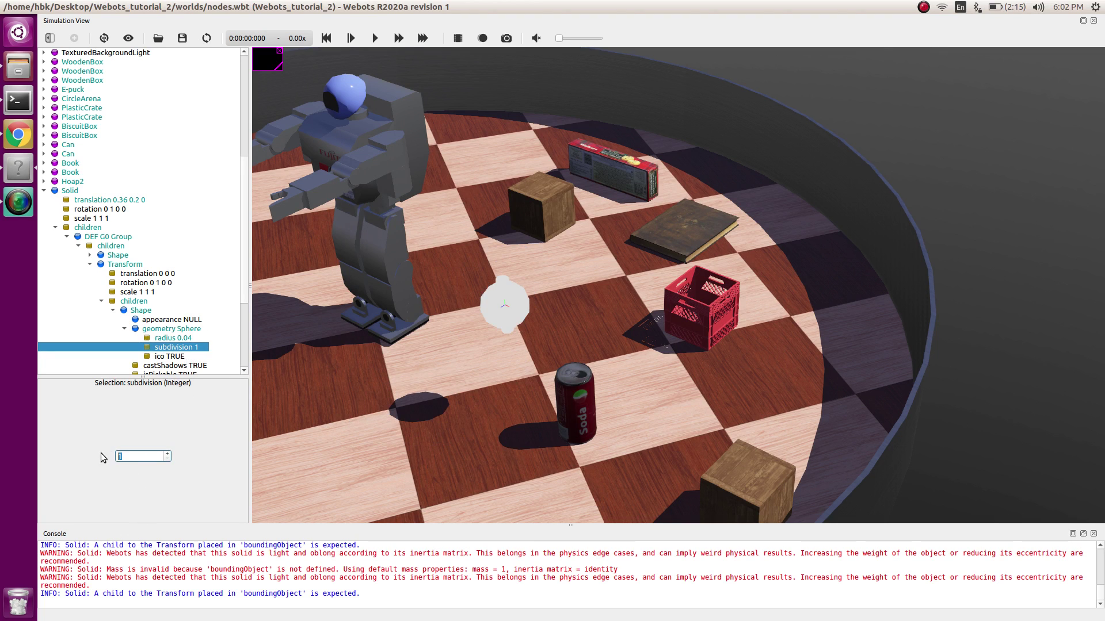
{"action": "type", "text": "2"}
{"action": "key", "text": "Return"}
{"action": "scroll", "coordinate": [509, 306], "scroll_direction": "up", "scroll_amount": 2}
{"action": "scroll", "coordinate": [410, 307], "scroll_direction": "up", "scroll_amount": 3}
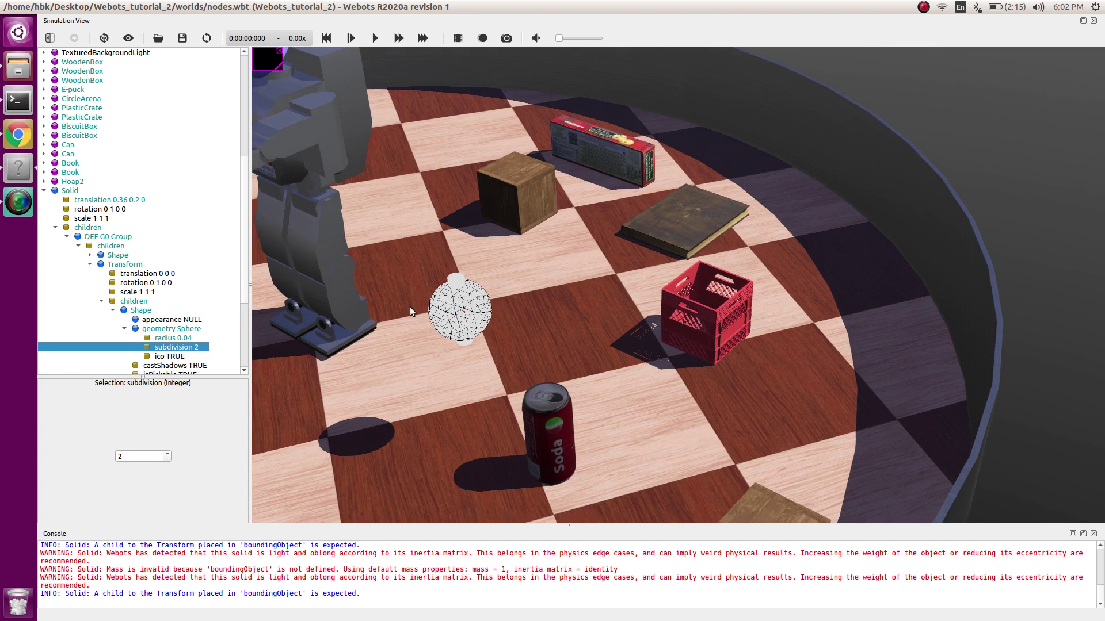
{"action": "scroll", "coordinate": [438, 299], "scroll_direction": "down", "scroll_amount": 2}
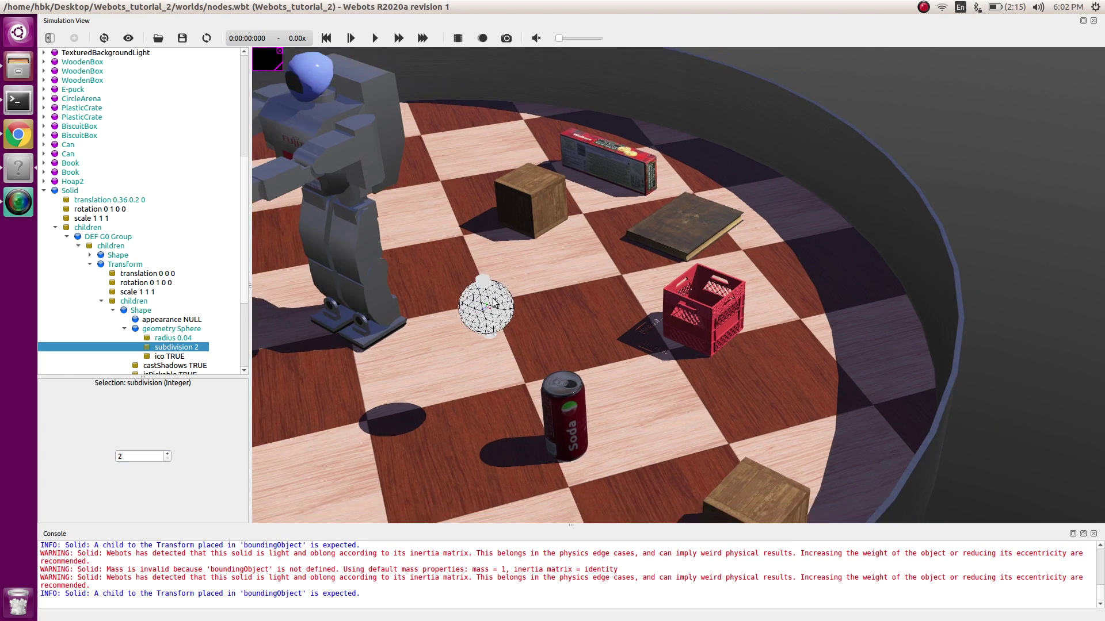
Set the y translation of the sphere's Transform to 0.05 m to raise it to the cylinder's end
{"action": "left_click", "coordinate": [114, 310]}
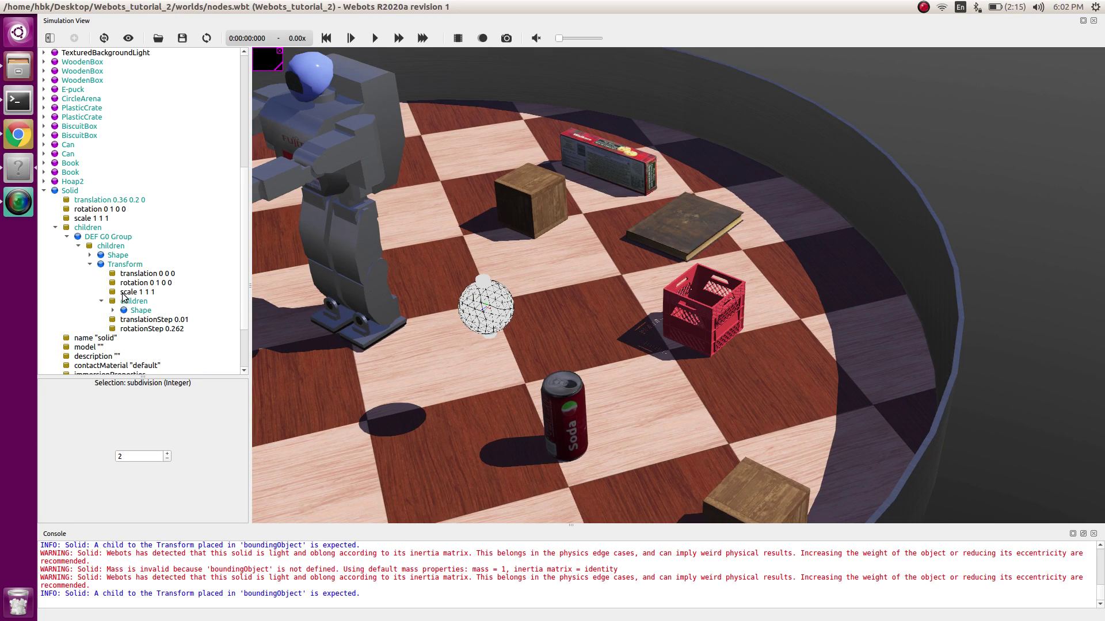
{"action": "left_click", "coordinate": [142, 274]}
{"action": "left_click", "coordinate": [135, 457]}
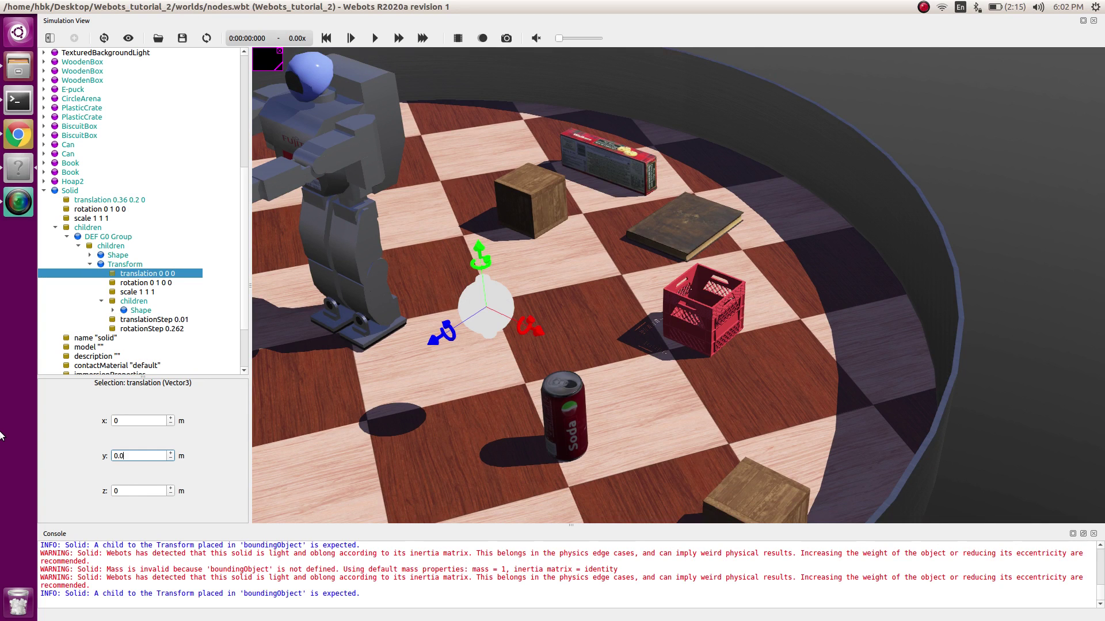
{"action": "type", "text": ".05"}
{"action": "key", "text": "Return"}
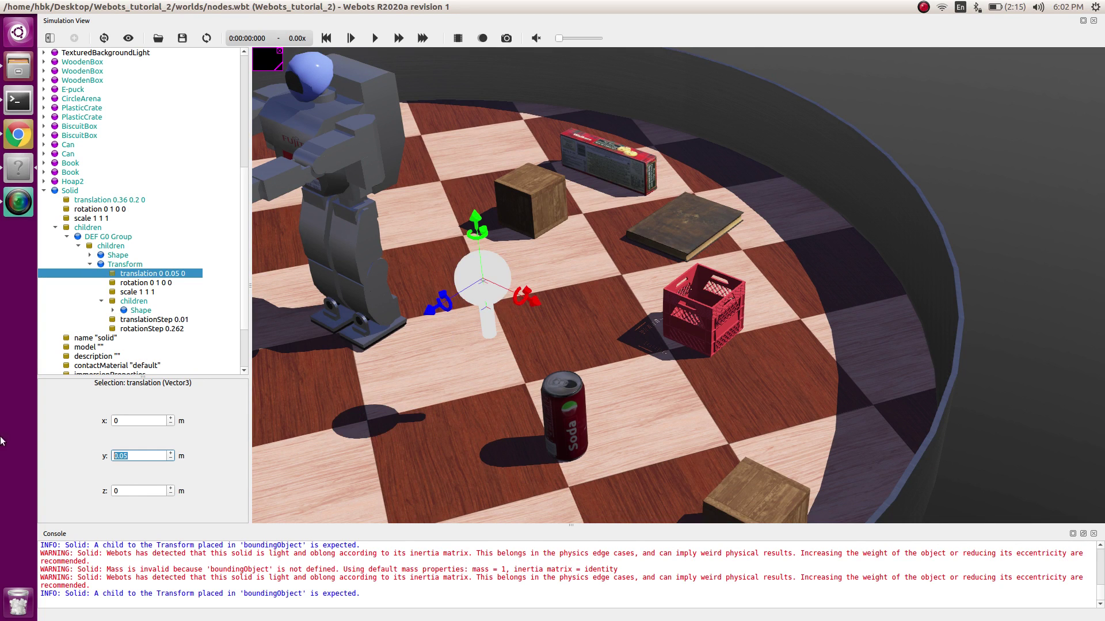
{"action": "left_click_drag", "start_coordinate": [453, 318], "coordinate": [510, 279]}
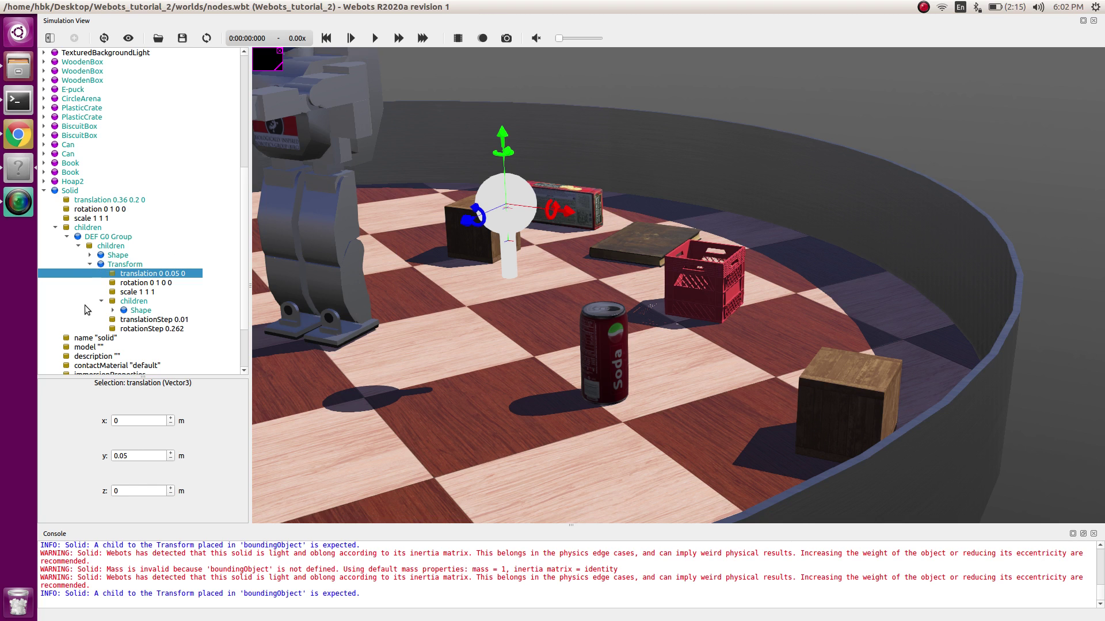
Assign a PBRAppearance node to the appearance field of the sphere's Shape
{"action": "left_click", "coordinate": [90, 266]}
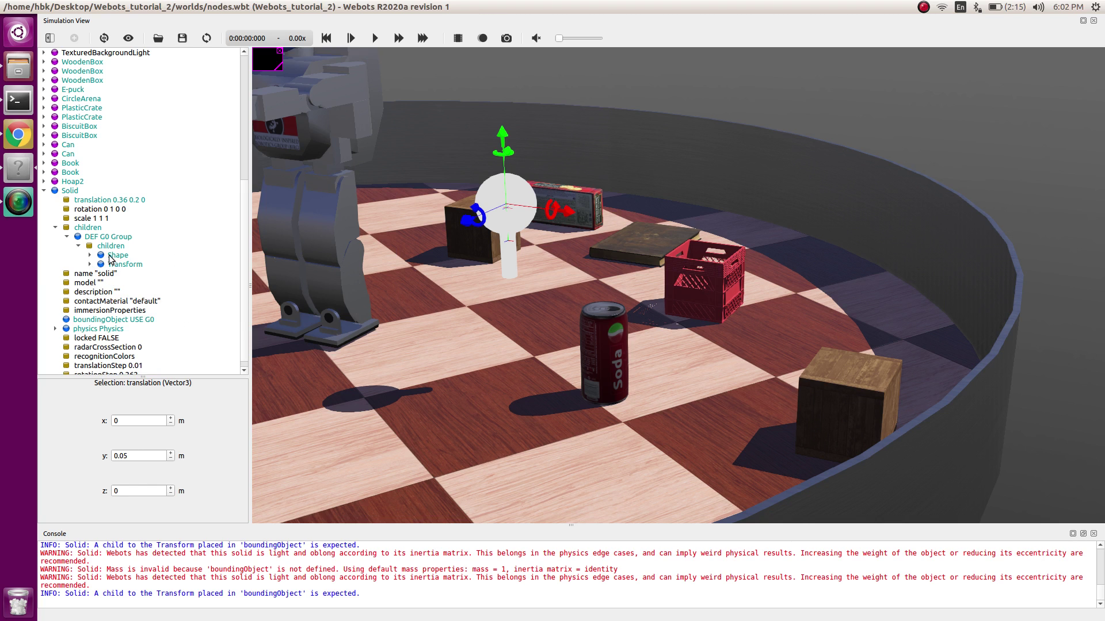
{"action": "left_click", "coordinate": [91, 264]}
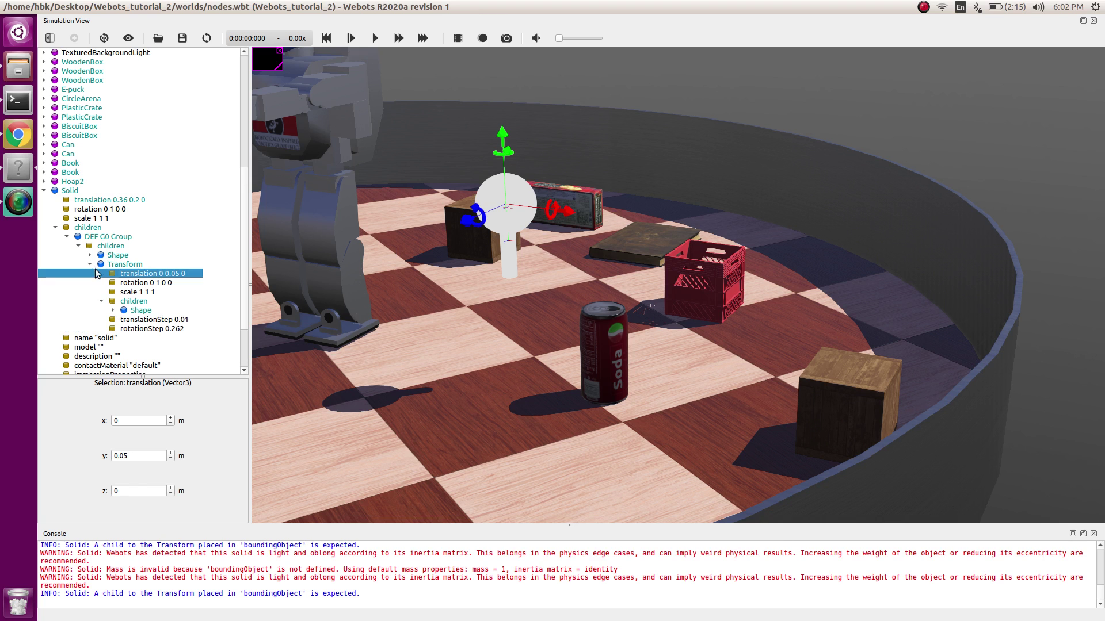
{"action": "left_click", "coordinate": [112, 310]}
{"action": "left_click", "coordinate": [144, 322]}
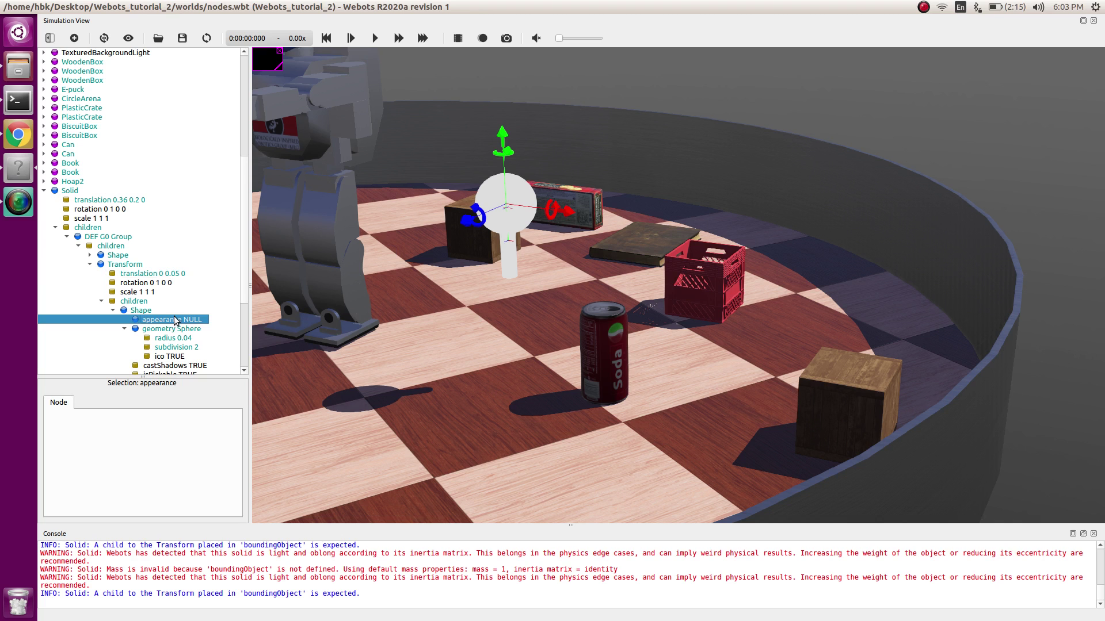
{"action": "double_click", "coordinate": [171, 322]}
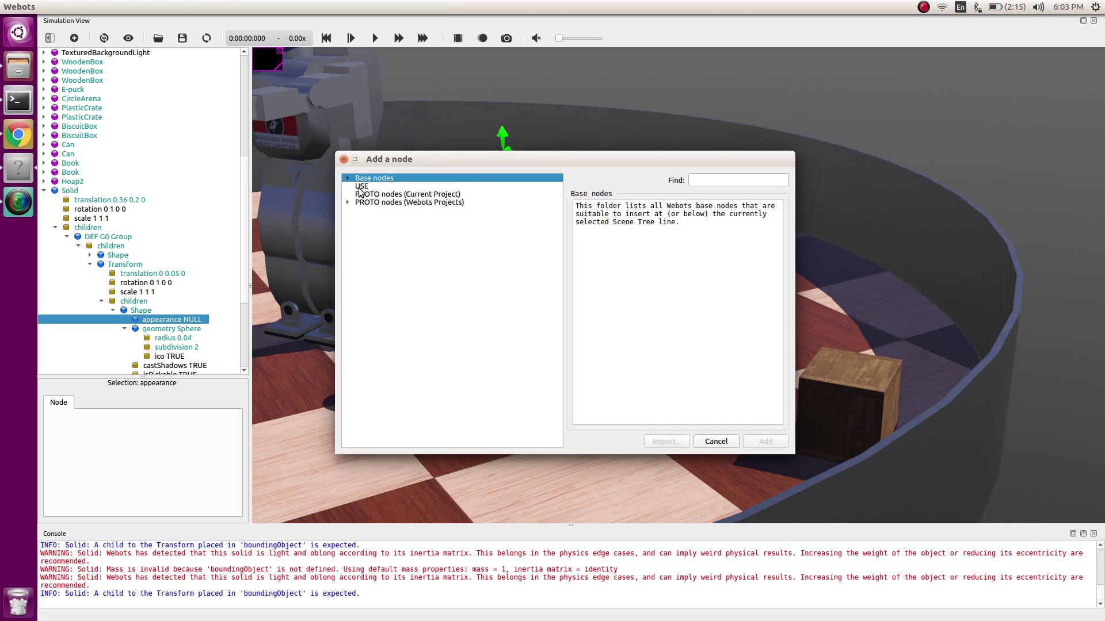
{"action": "left_click", "coordinate": [348, 179]}
{"action": "left_click", "coordinate": [374, 196]}
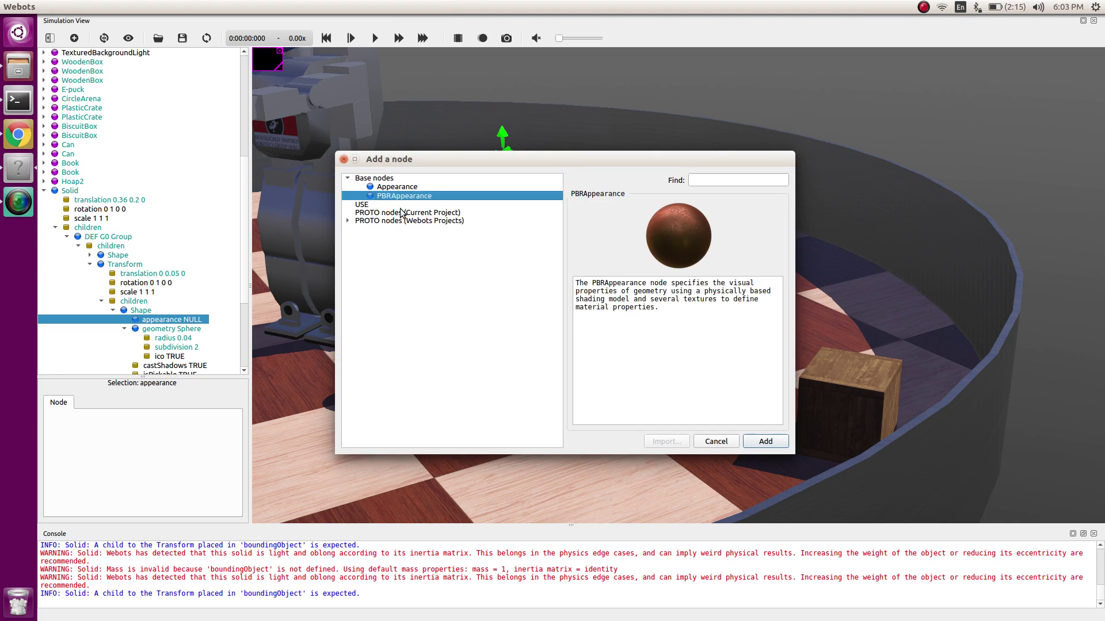
{"action": "left_click", "coordinate": [765, 441]}
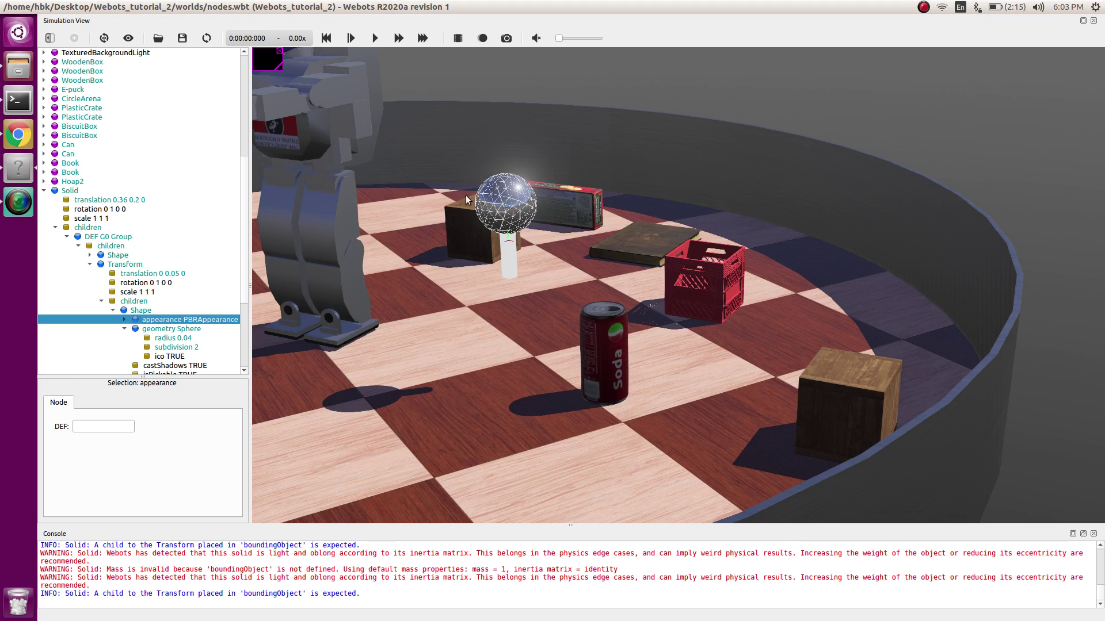
{"action": "left_click", "coordinate": [489, 187]}
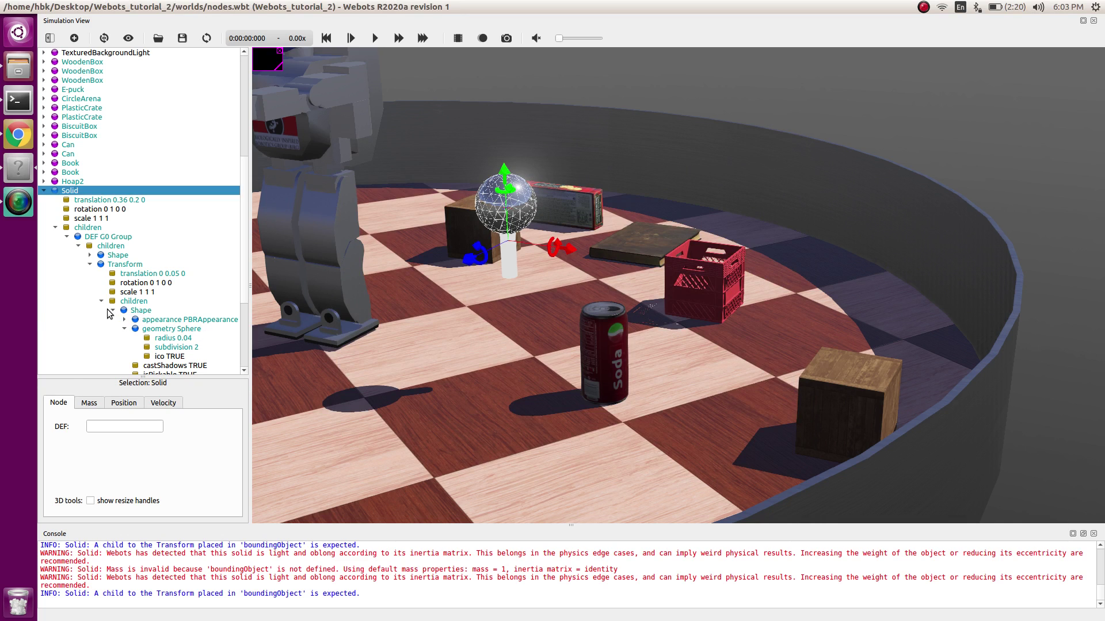
Give the sphere's Shape node the DEF name Globe
{"action": "left_click", "coordinate": [141, 311]}
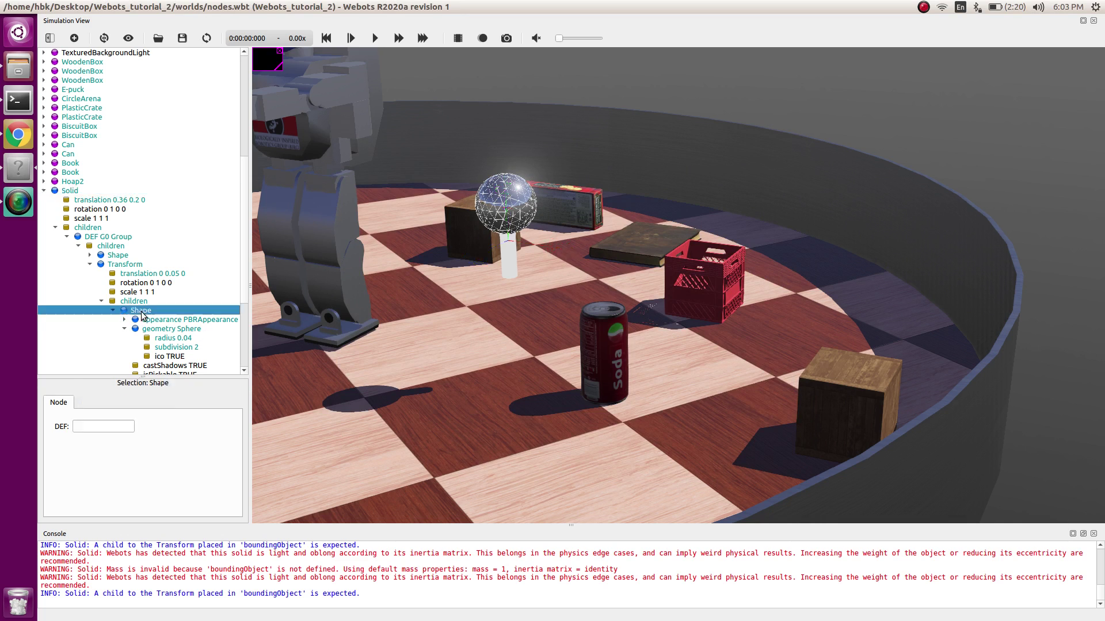
{"action": "left_click", "coordinate": [113, 426]}
{"action": "key", "text": "Return"}
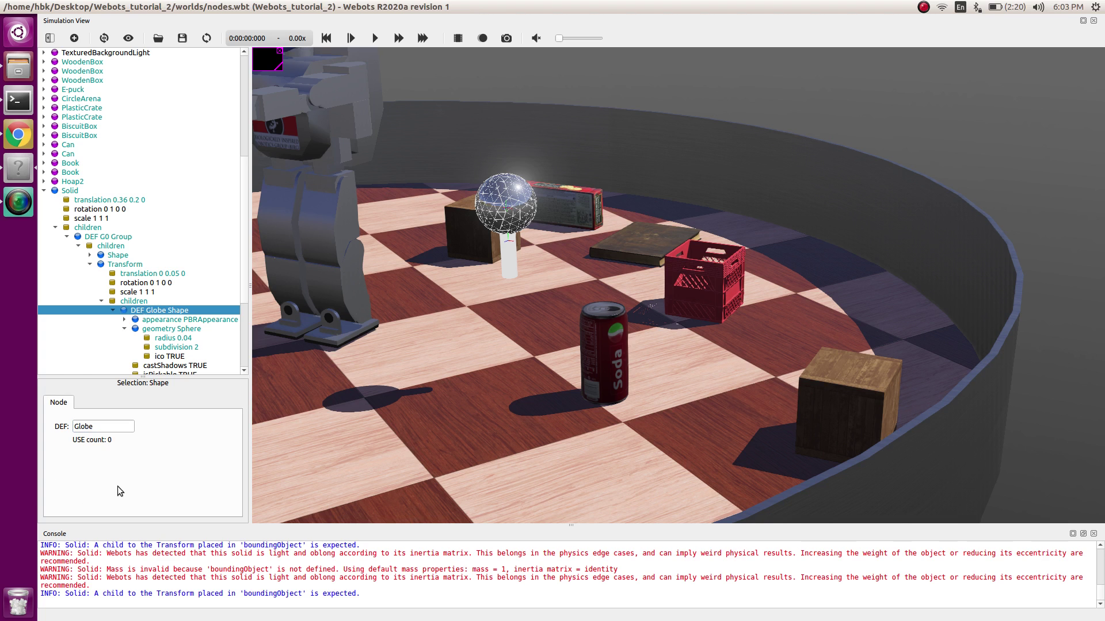
Add a second Transform base node to the children of the G0 group, after the existing sphere Transform
{"action": "left_click", "coordinate": [90, 265]}
{"action": "left_click", "coordinate": [112, 266]}
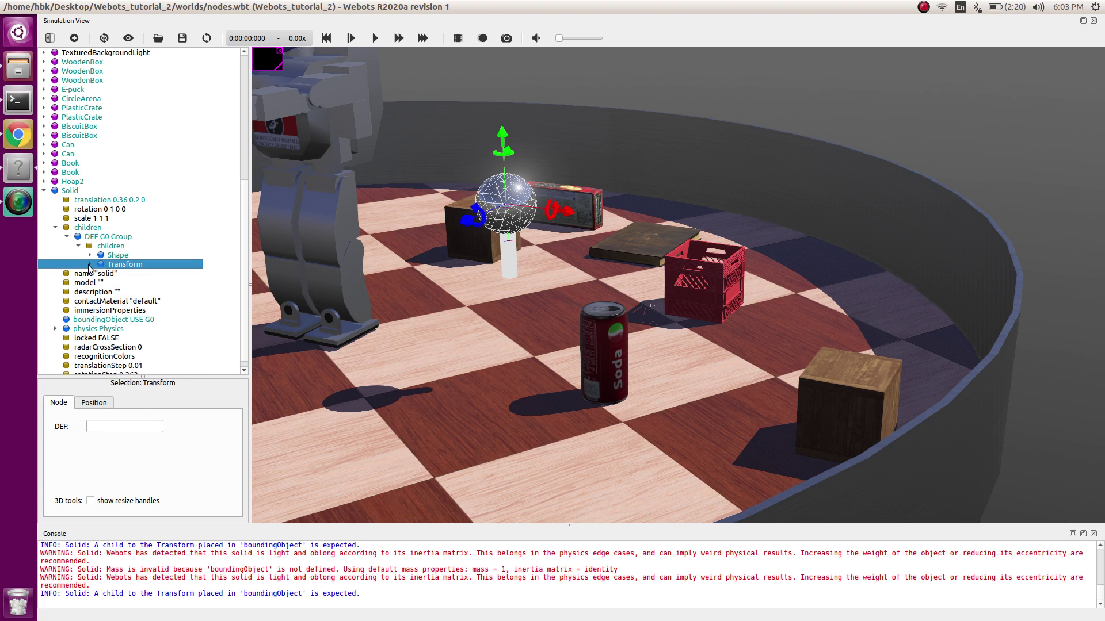
{"action": "left_click", "coordinate": [74, 39]}
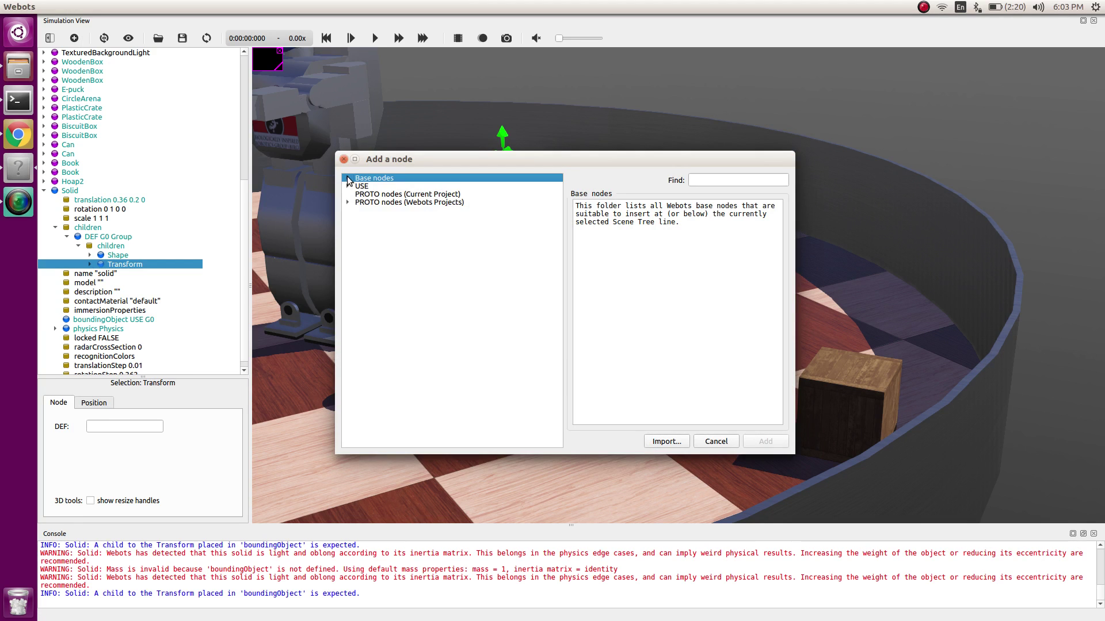
{"action": "left_click", "coordinate": [348, 179]}
{"action": "left_click", "coordinate": [371, 206]}
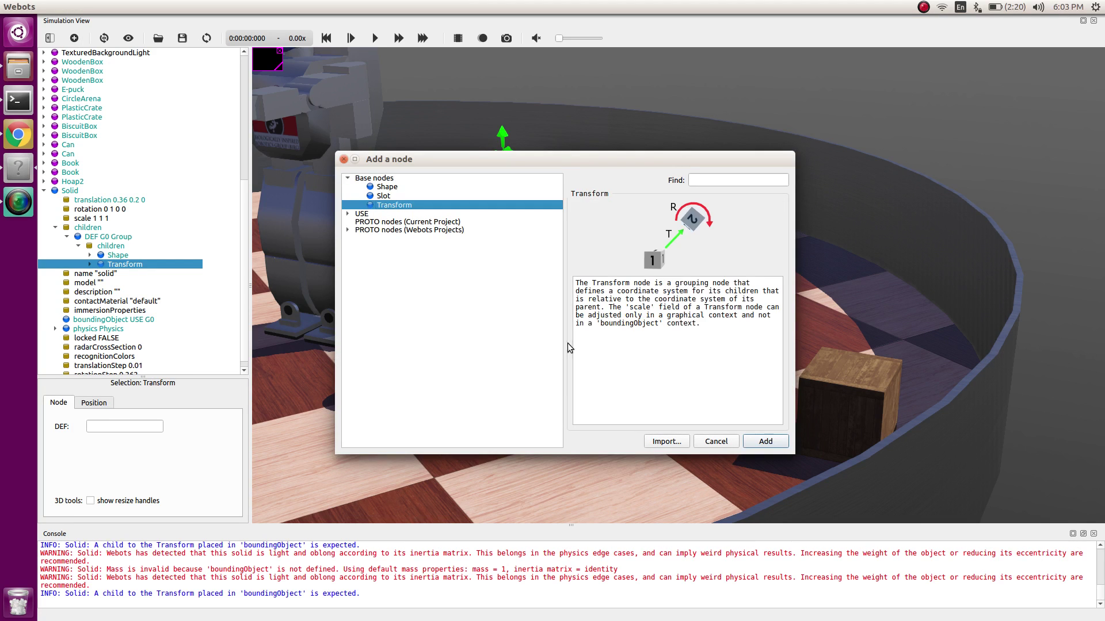
{"action": "left_click", "coordinate": [758, 444]}
Insert a USE reference to the Globe Shape into the children of the new Transform
{"action": "left_click", "coordinate": [89, 273]}
{"action": "left_click", "coordinate": [129, 312]}
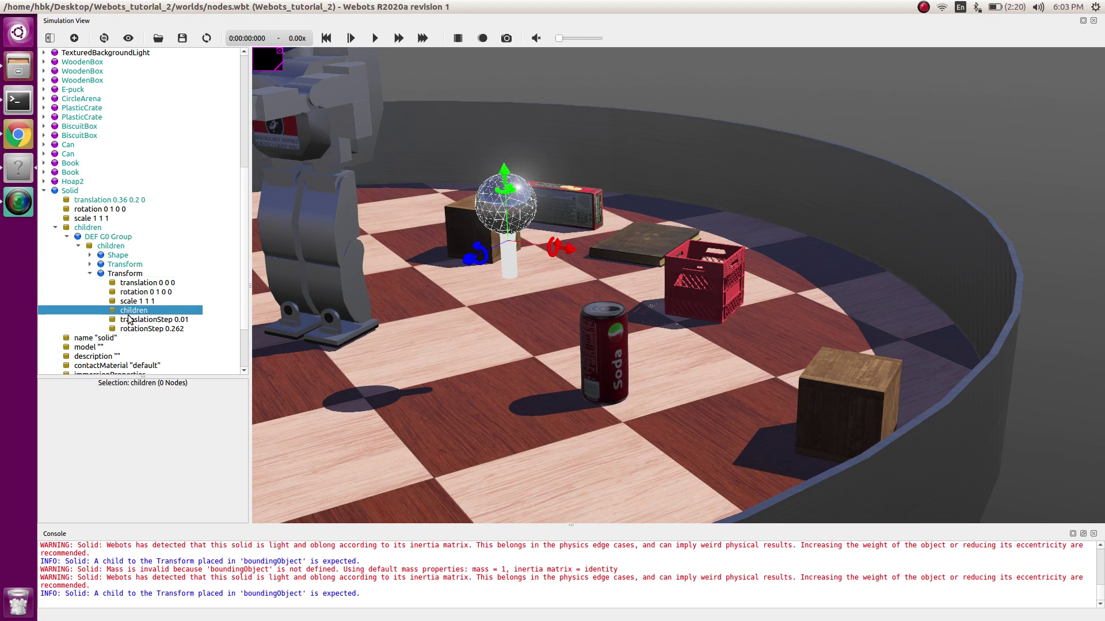
{"action": "double_click", "coordinate": [131, 311]}
{"action": "left_click", "coordinate": [348, 187]}
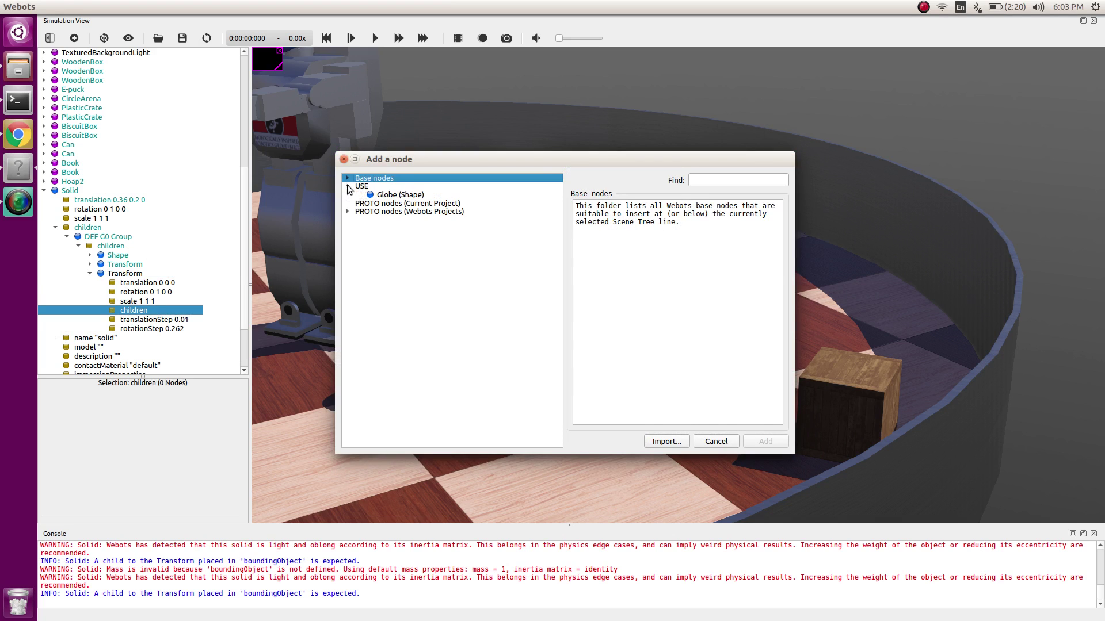
{"action": "left_click", "coordinate": [401, 195]}
{"action": "left_click", "coordinate": [757, 441]}
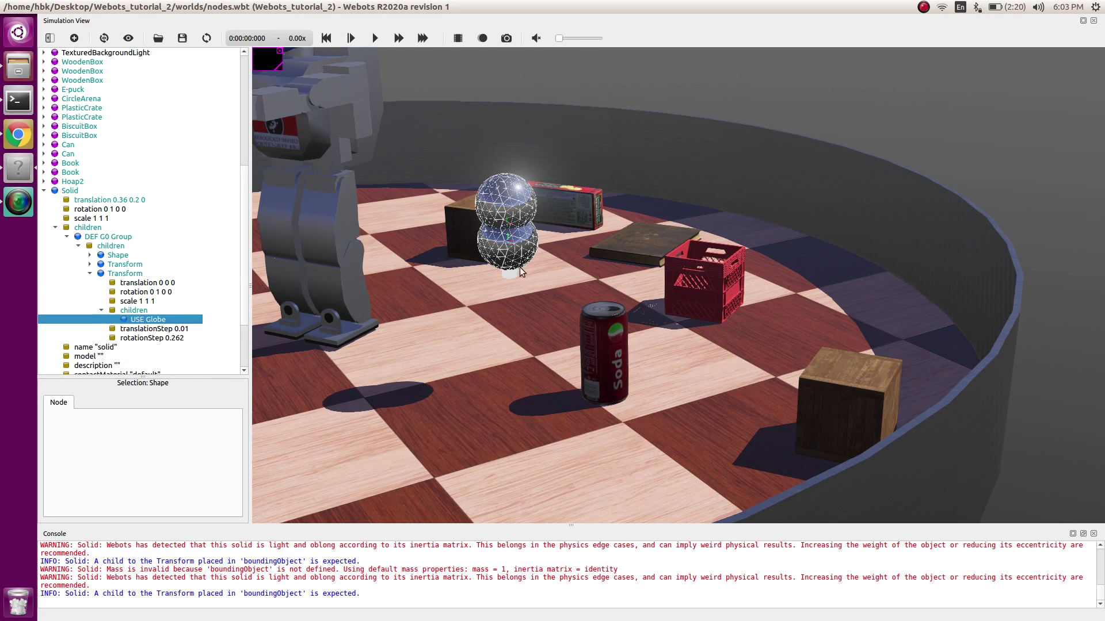
Set the y translation of the second Transform to -0.05 m to place its sphere at the cylinder's lower end
{"action": "left_click", "coordinate": [131, 284]}
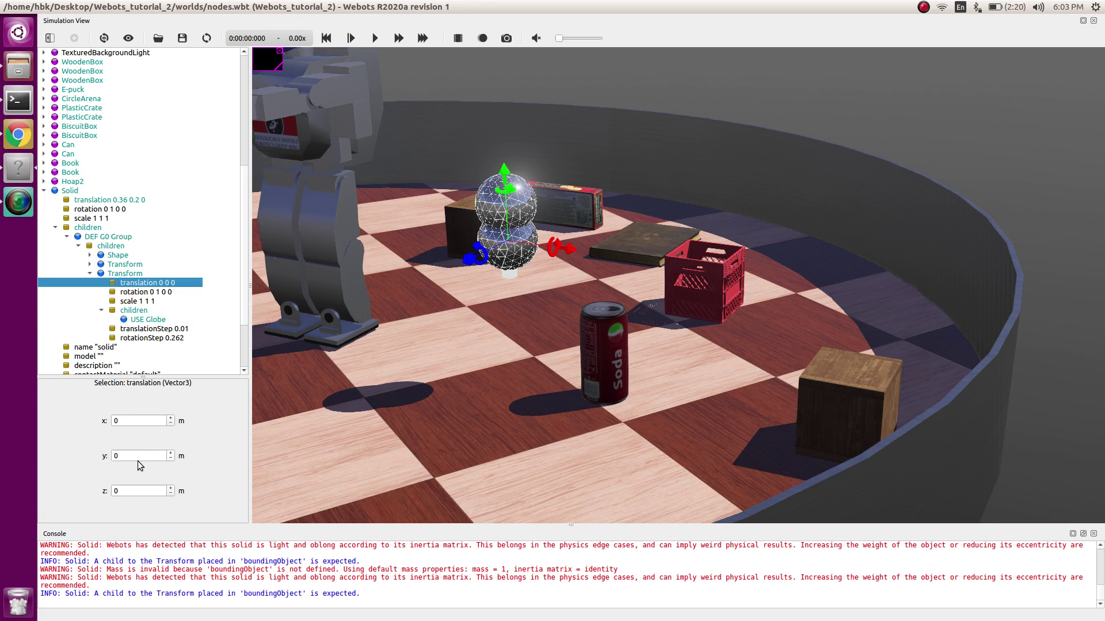
{"action": "left_click", "coordinate": [138, 457]}
{"action": "type", "text": "-0.05"}
{"action": "key", "text": "Return"}
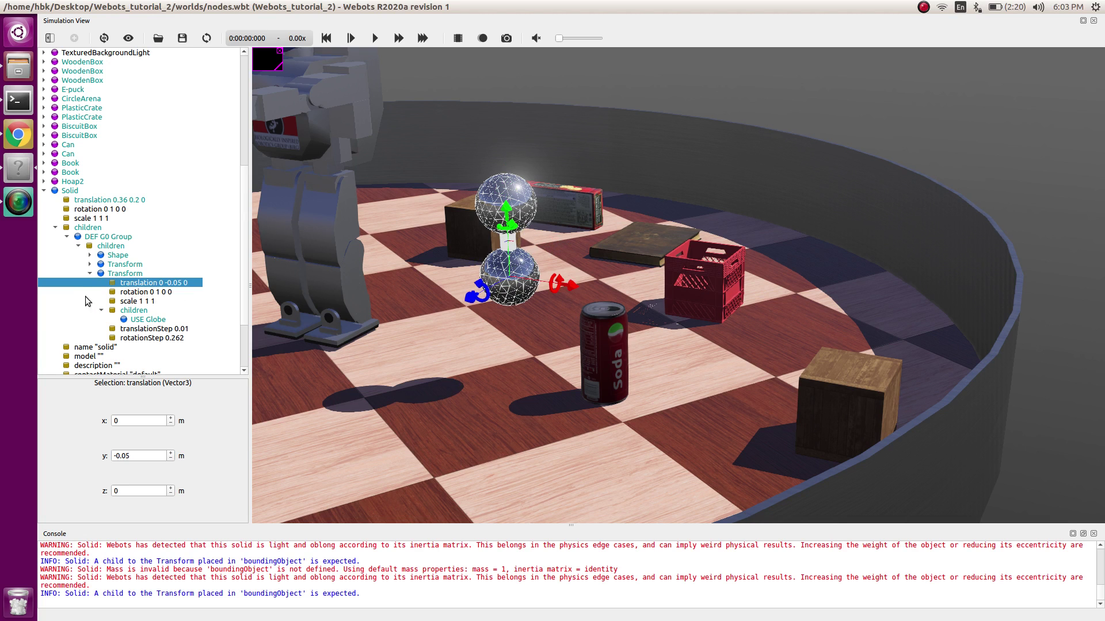
Assign a PBRAppearance node to the appearance field of the cylinder's Shape
{"action": "left_click", "coordinate": [88, 274]}
{"action": "left_click", "coordinate": [108, 256]}
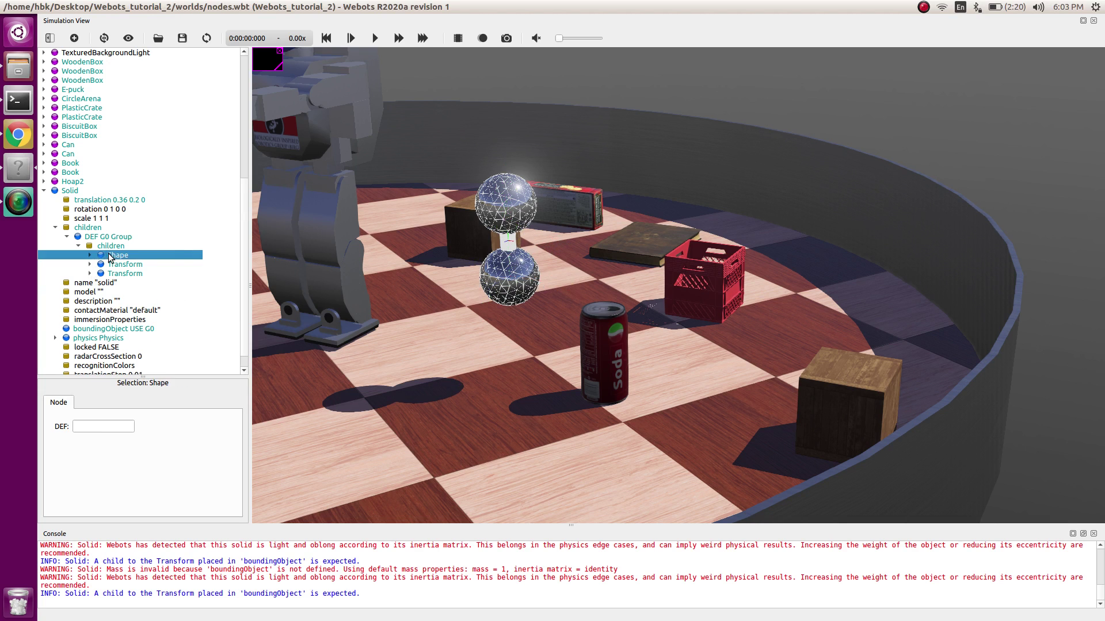
{"action": "left_click", "coordinate": [90, 256]}
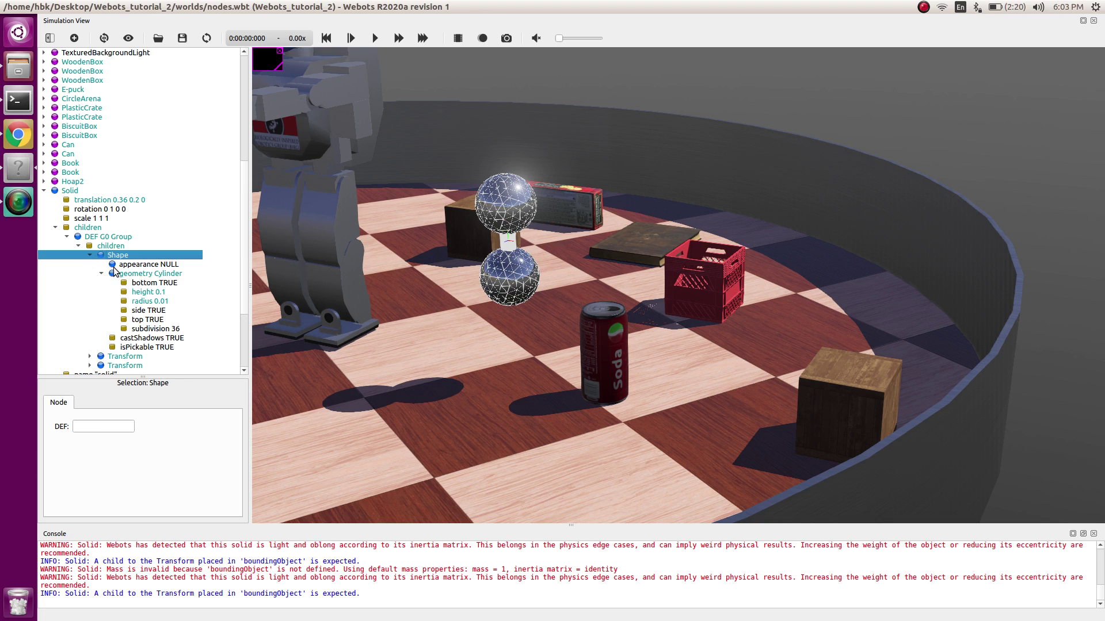
{"action": "double_click", "coordinate": [109, 265]}
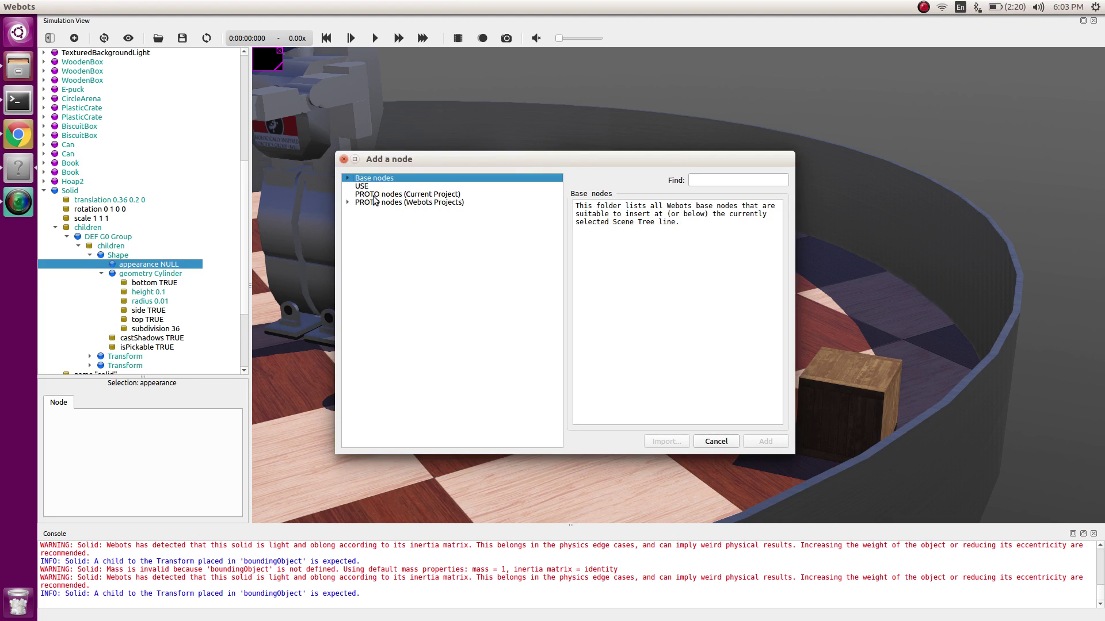
{"action": "left_click", "coordinate": [347, 179]}
{"action": "left_click", "coordinate": [379, 196]}
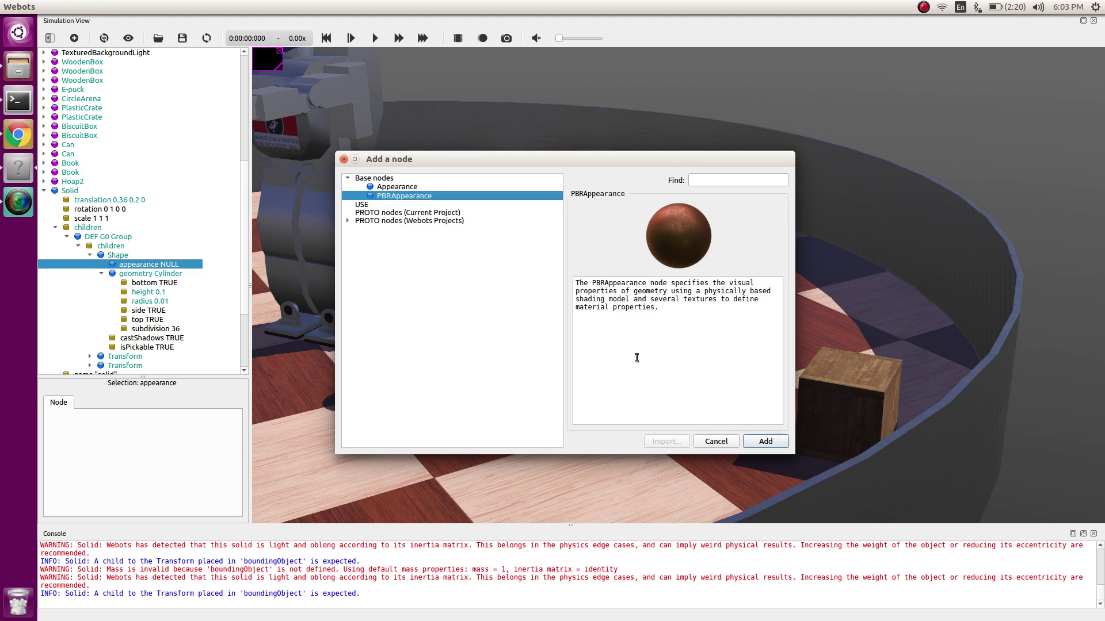
{"action": "left_click", "coordinate": [764, 442]}
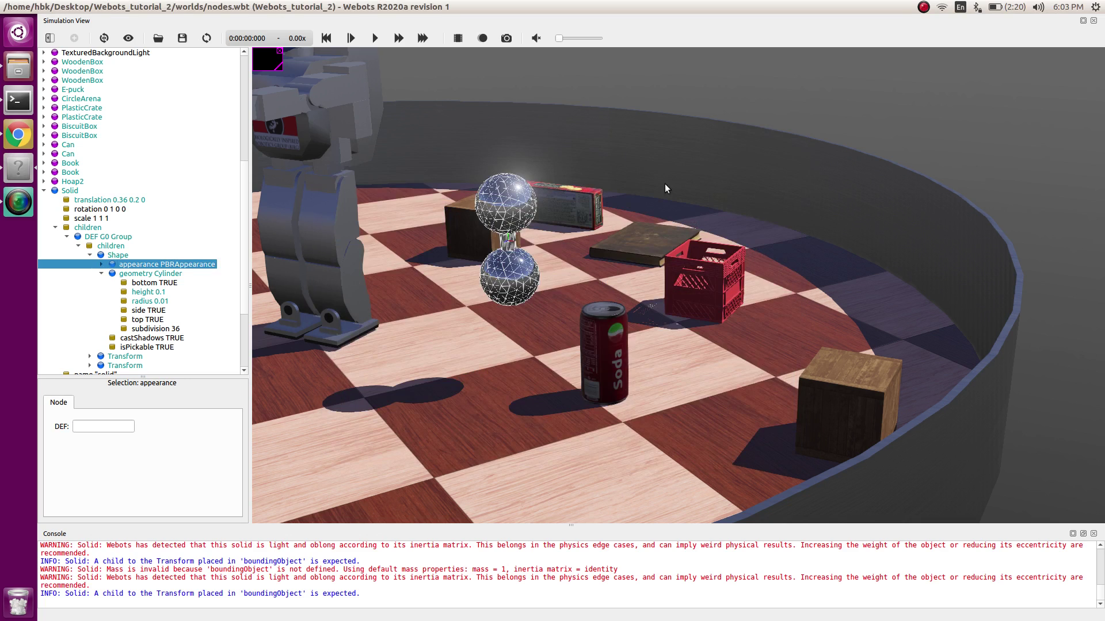
View the dumbbell from above without its selection outline, and select its collapsed Solid node in the scene tree
{"action": "left_click", "coordinate": [770, 107]}
{"action": "left_click_drag", "start_coordinate": [482, 255], "coordinate": [488, 314]}
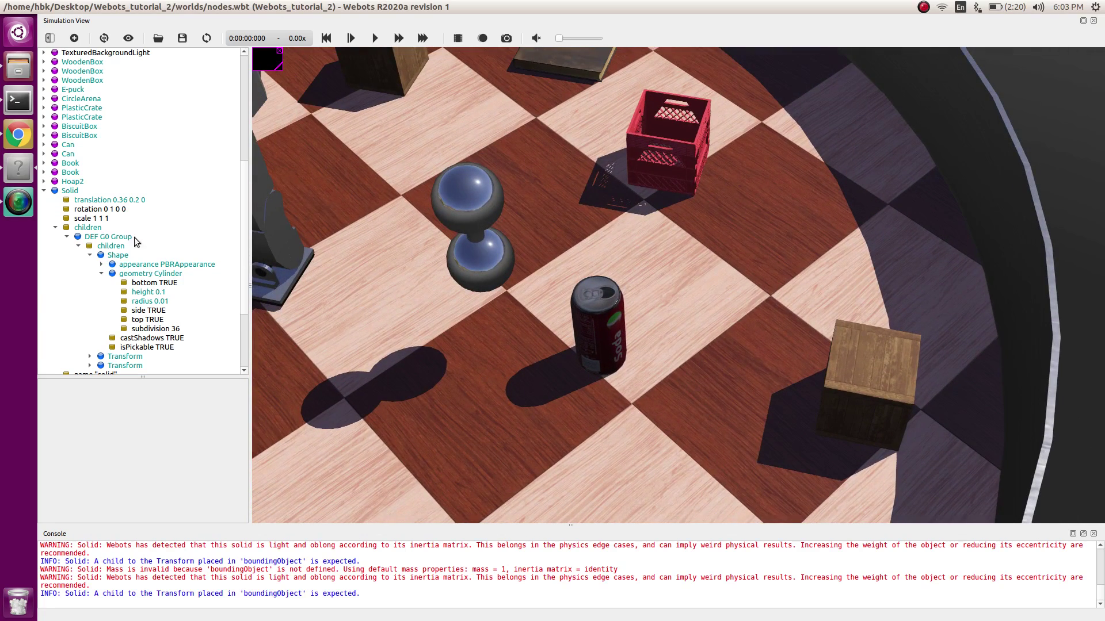
{"action": "left_click", "coordinate": [46, 192]}
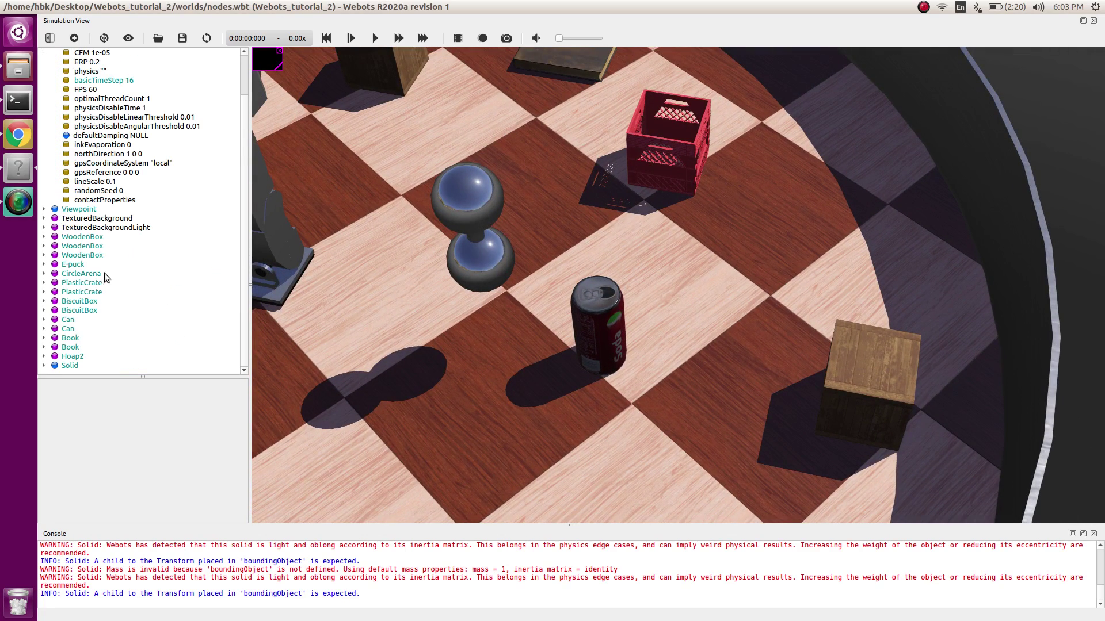
{"action": "left_click", "coordinate": [70, 367]}
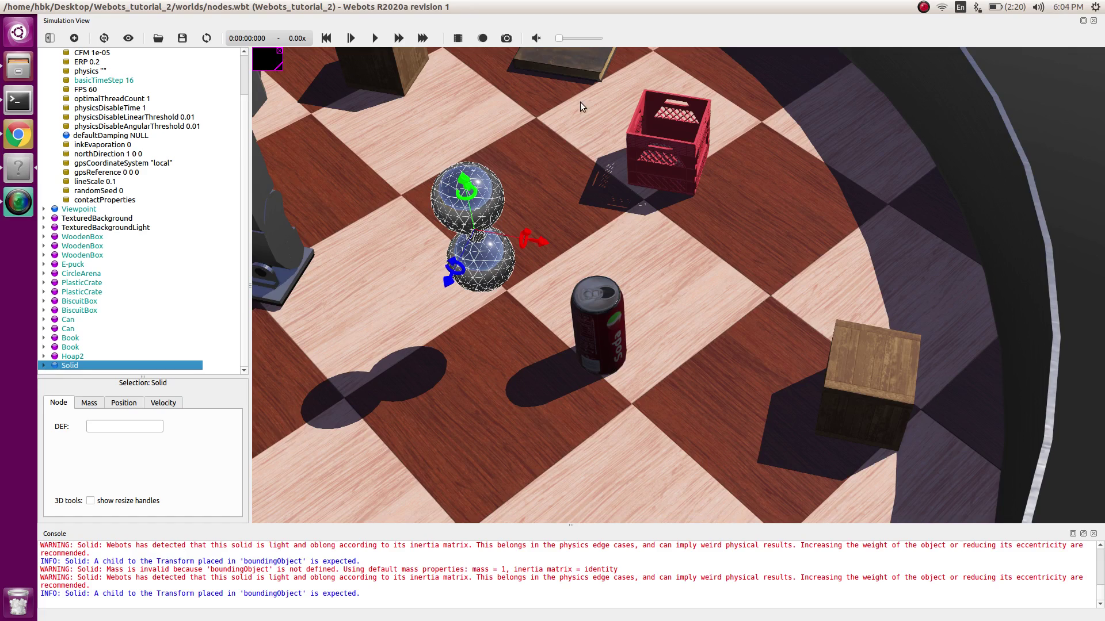